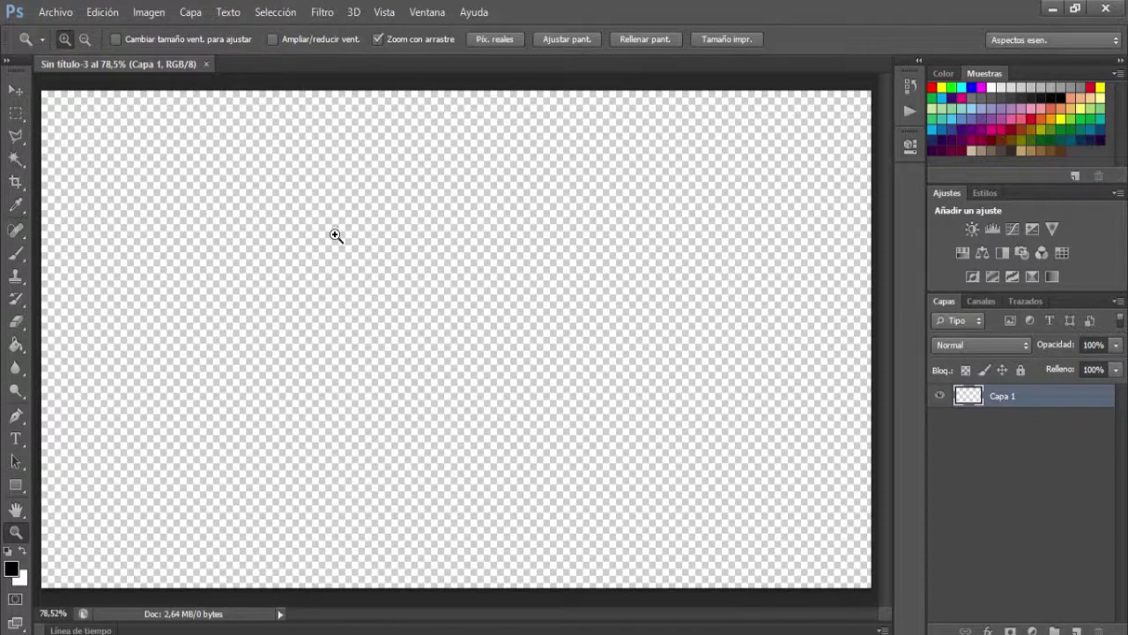
Step: Place the purple diagonal-striped image and scale it from the top-left corner to cover the canvas
{"action": "left_click", "coordinate": [51, 13]}
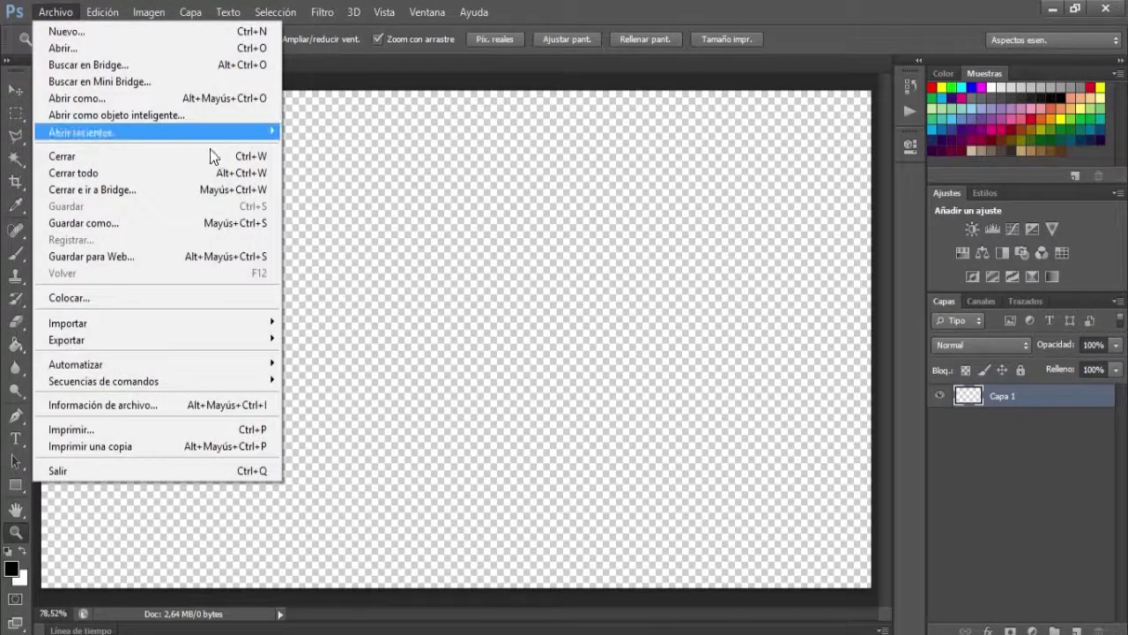
{"action": "left_click", "coordinate": [223, 298]}
{"action": "left_click_drag", "start_coordinate": [231, 280], "coordinate": [212, 254]}
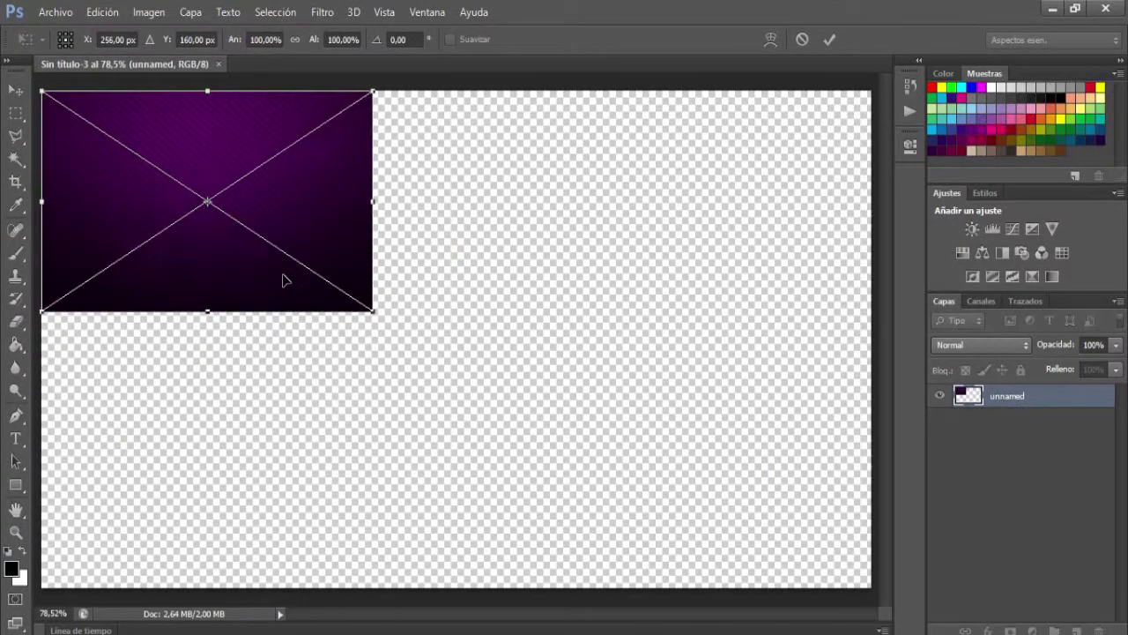
{"action": "left_click_drag", "start_coordinate": [282, 279], "coordinate": [274, 271]}
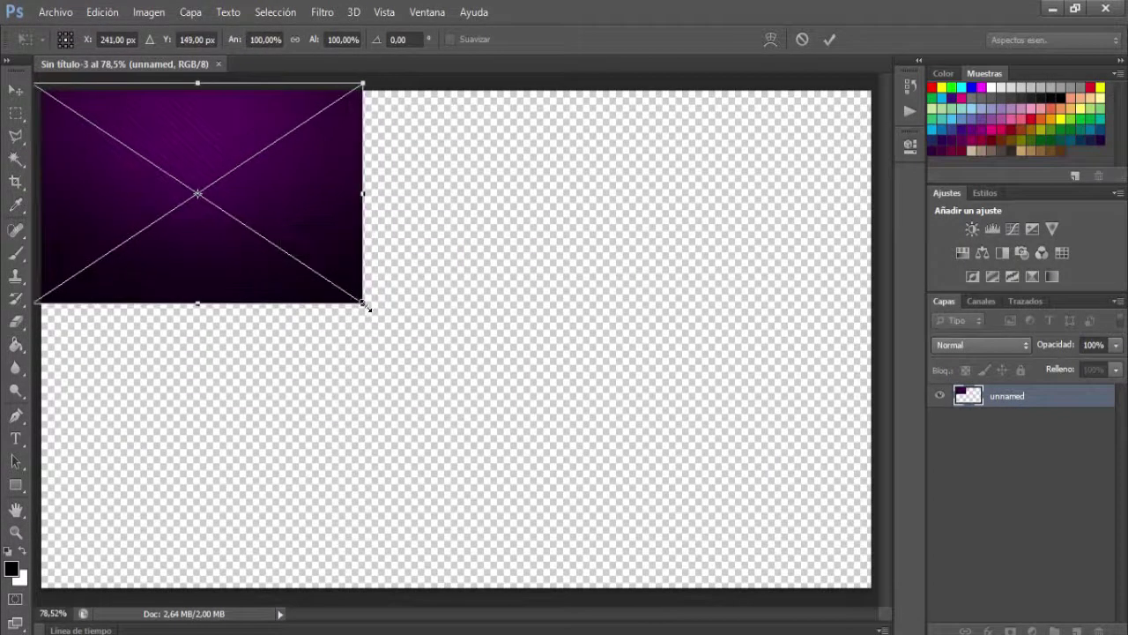
{"action": "left_click_drag", "start_coordinate": [366, 306], "coordinate": [886, 601]}
{"action": "left_click", "coordinate": [825, 42]}
{"action": "key", "text": "z"}
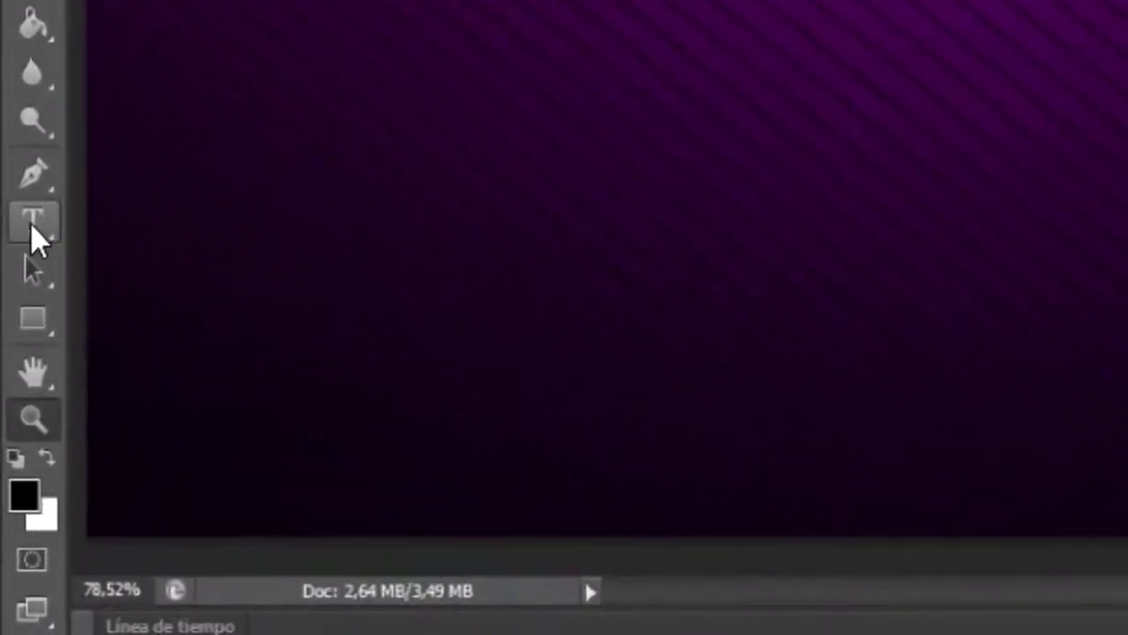
{"action": "left_click", "coordinate": [29, 226]}
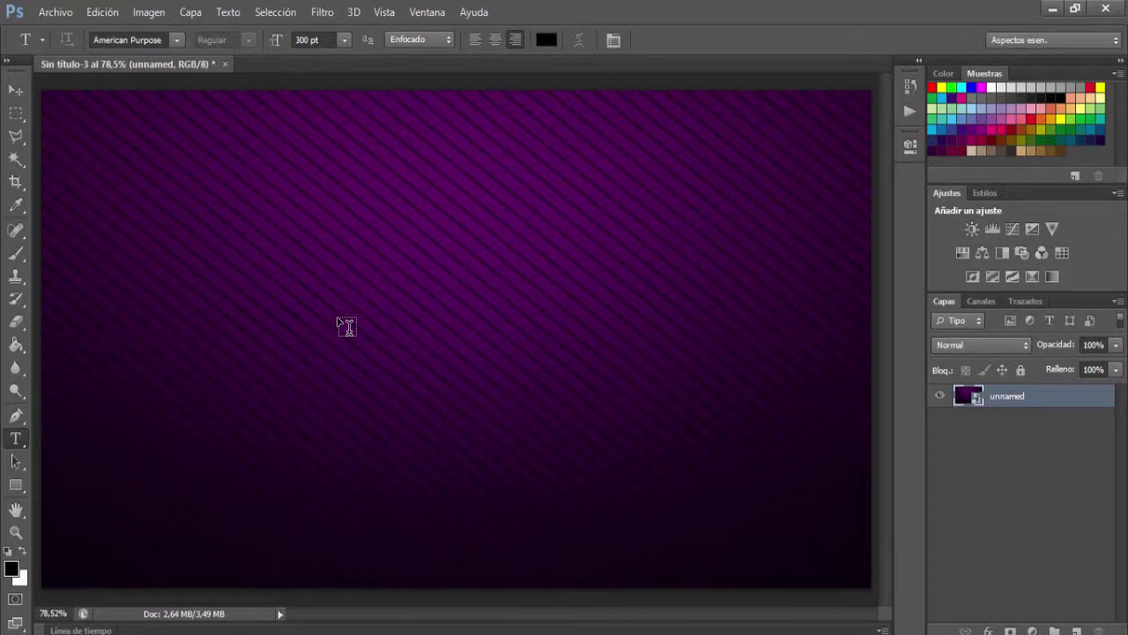
Step: Type DAMIAN in black 300 pt text and move it toward the canvas centre
{"action": "left_click", "coordinate": [346, 326]}
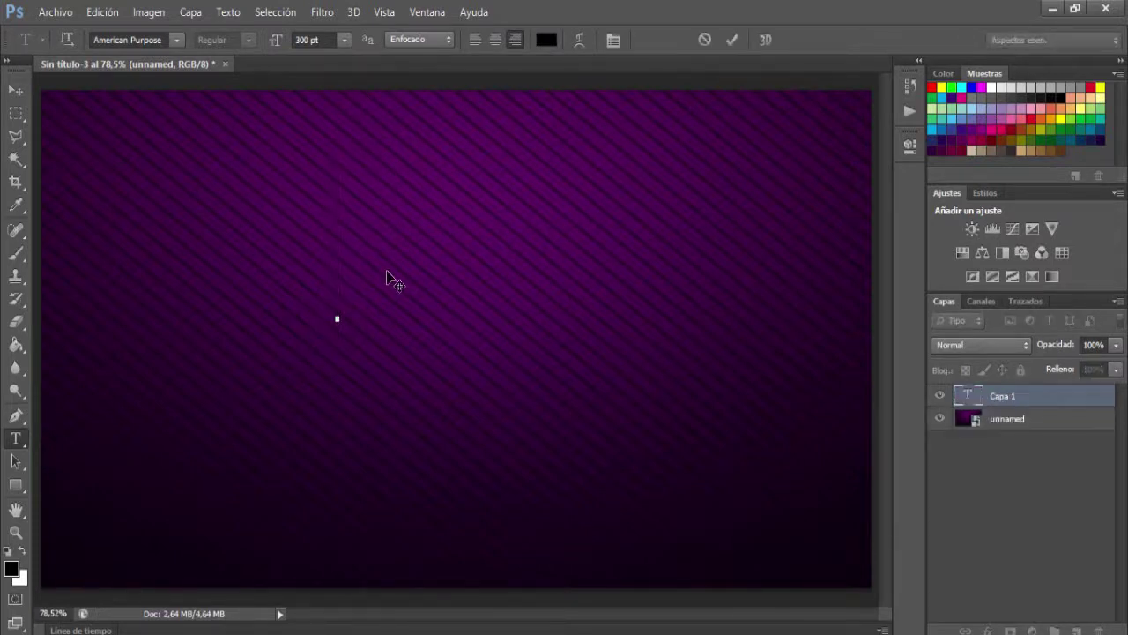
{"action": "type", "text": "DAMIAN"}
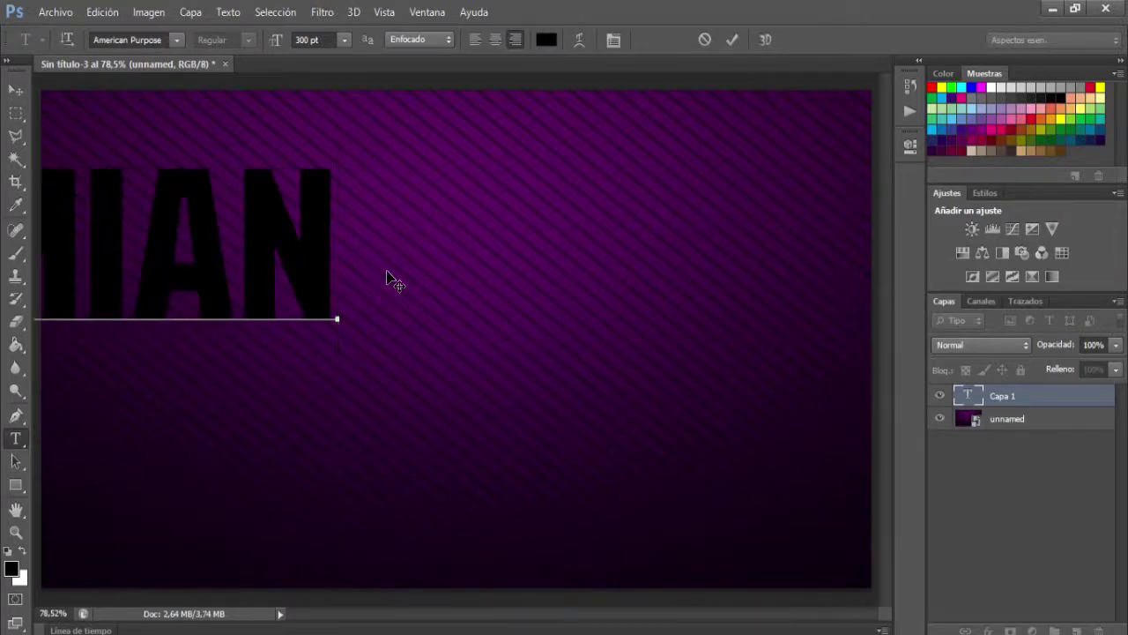
{"action": "left_click", "coordinate": [734, 40]}
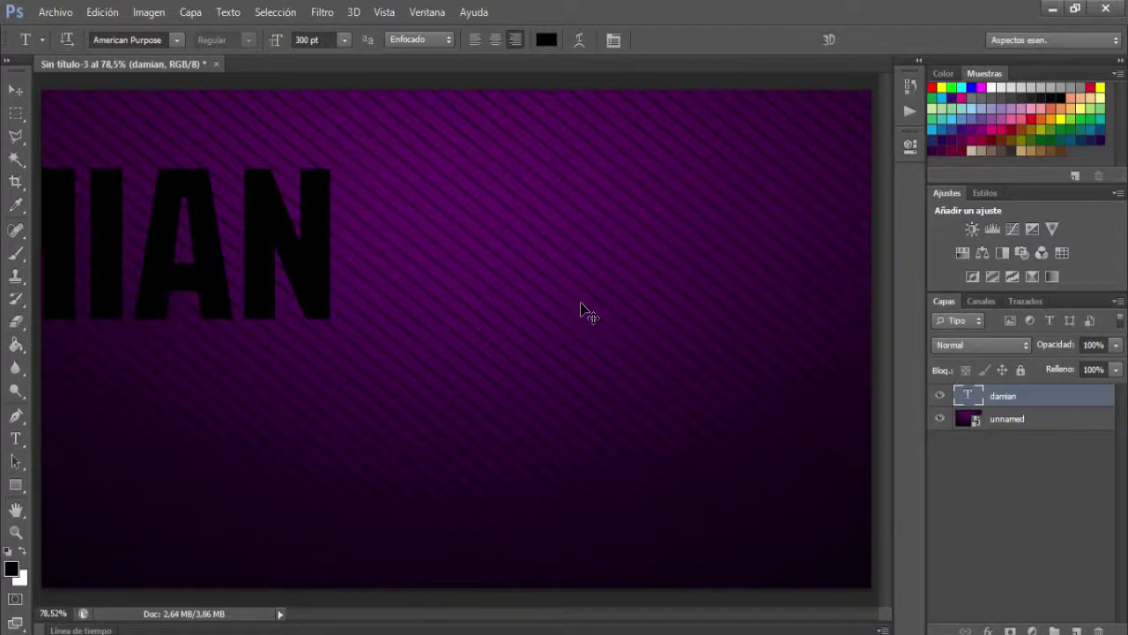
{"action": "key", "text": "ctrl+t"}
{"action": "left_click_drag", "start_coordinate": [198, 259], "coordinate": [581, 339]}
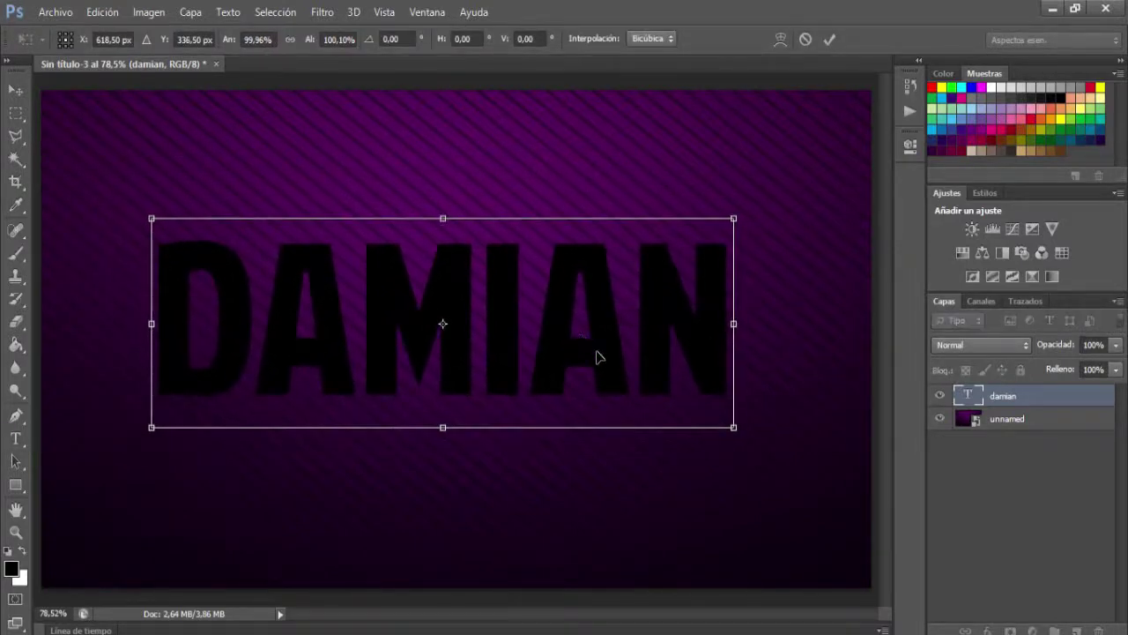
Step: Commit the moved text and raise the DAMIAN font size to 320,3 pt
{"action": "left_click", "coordinate": [830, 41]}
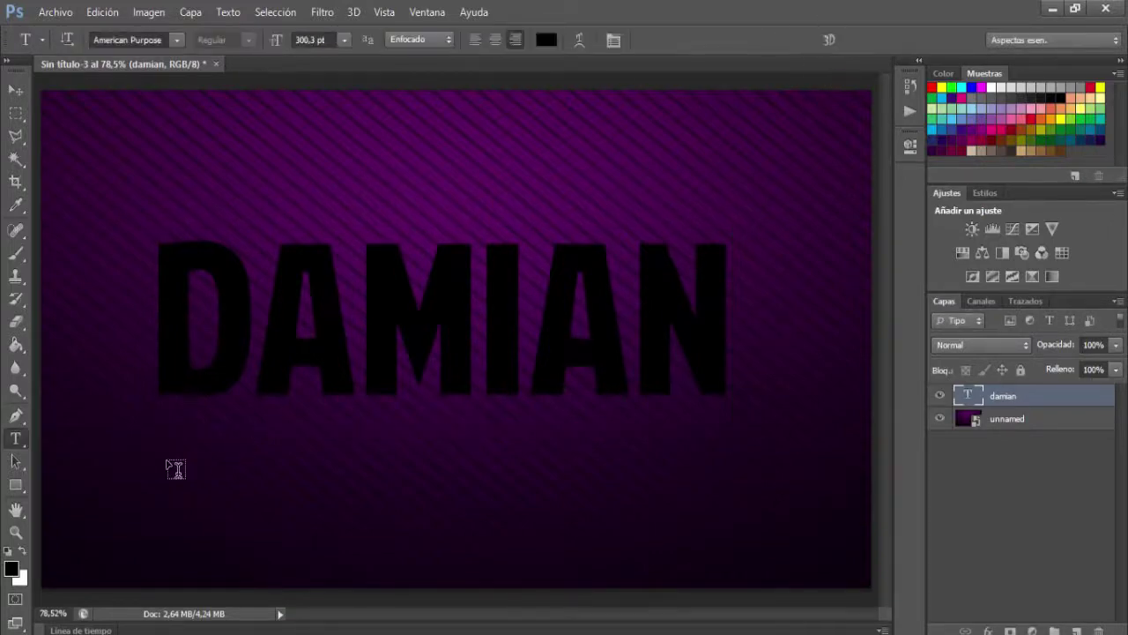
{"action": "double_click", "coordinate": [710, 310]}
{"action": "left_click", "coordinate": [344, 40]}
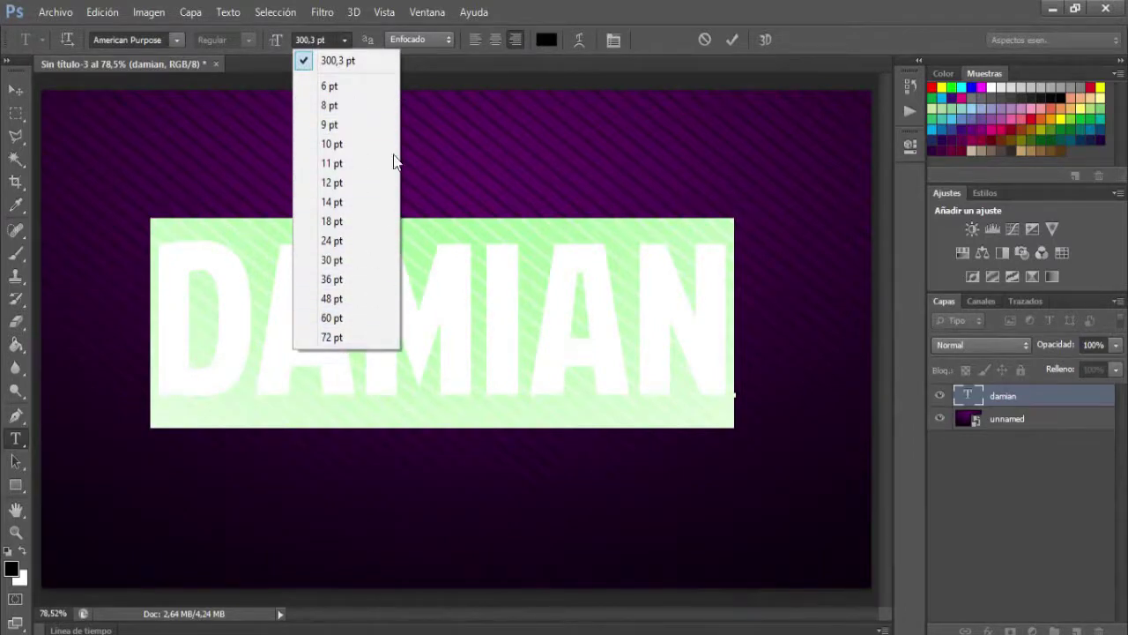
{"action": "left_click", "coordinate": [732, 41]}
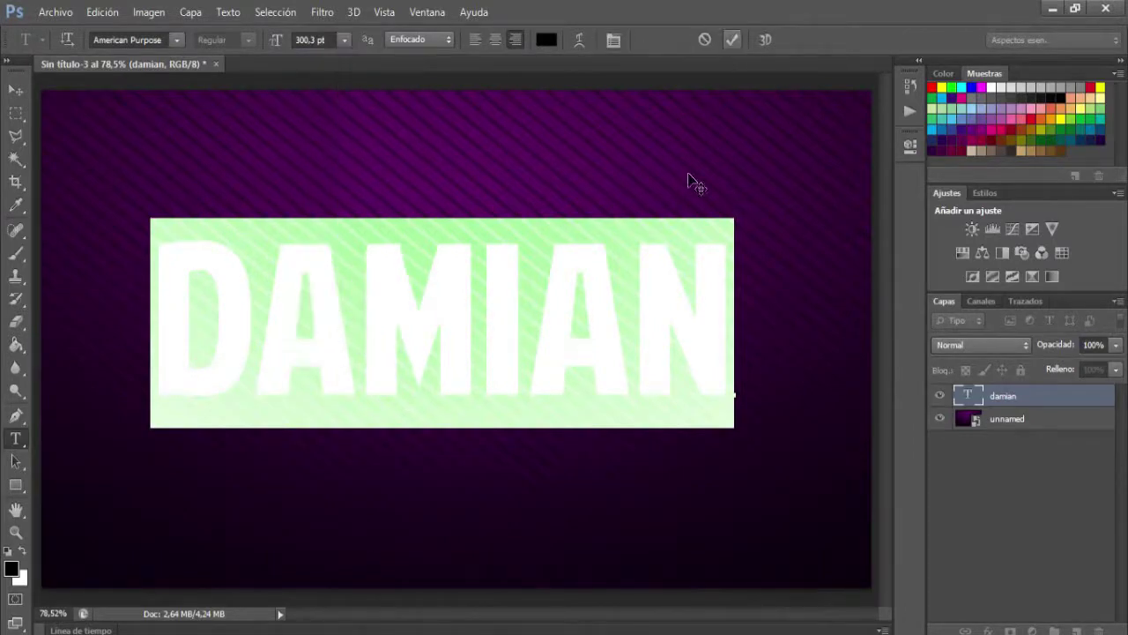
{"action": "left_click", "coordinate": [301, 40]}
{"action": "type", "text": "2"}
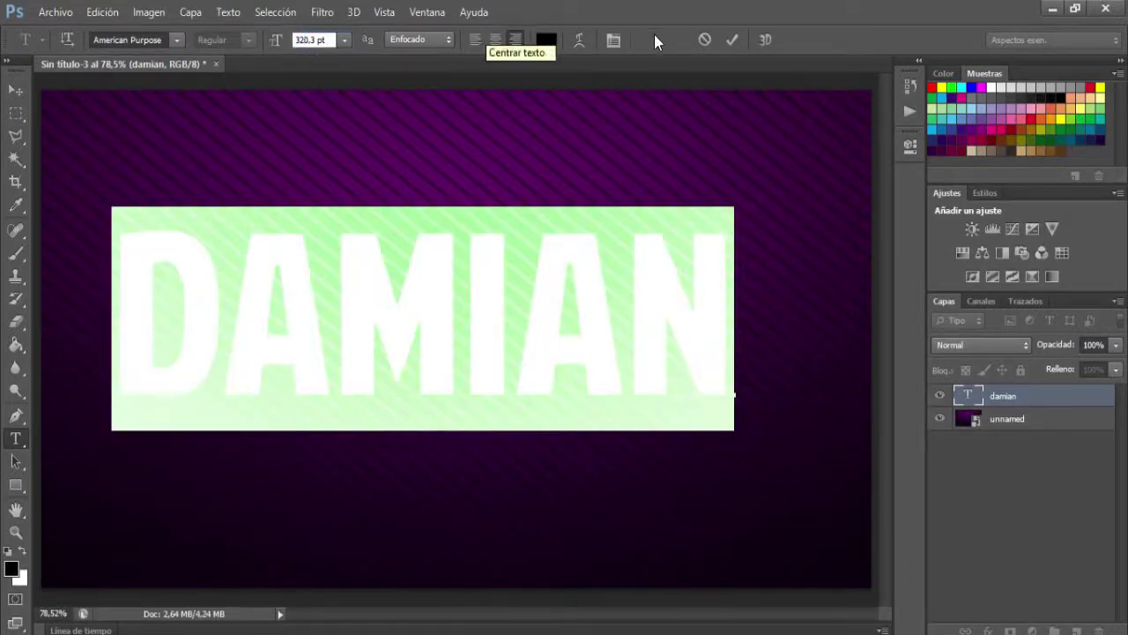
{"action": "left_click", "coordinate": [734, 40]}
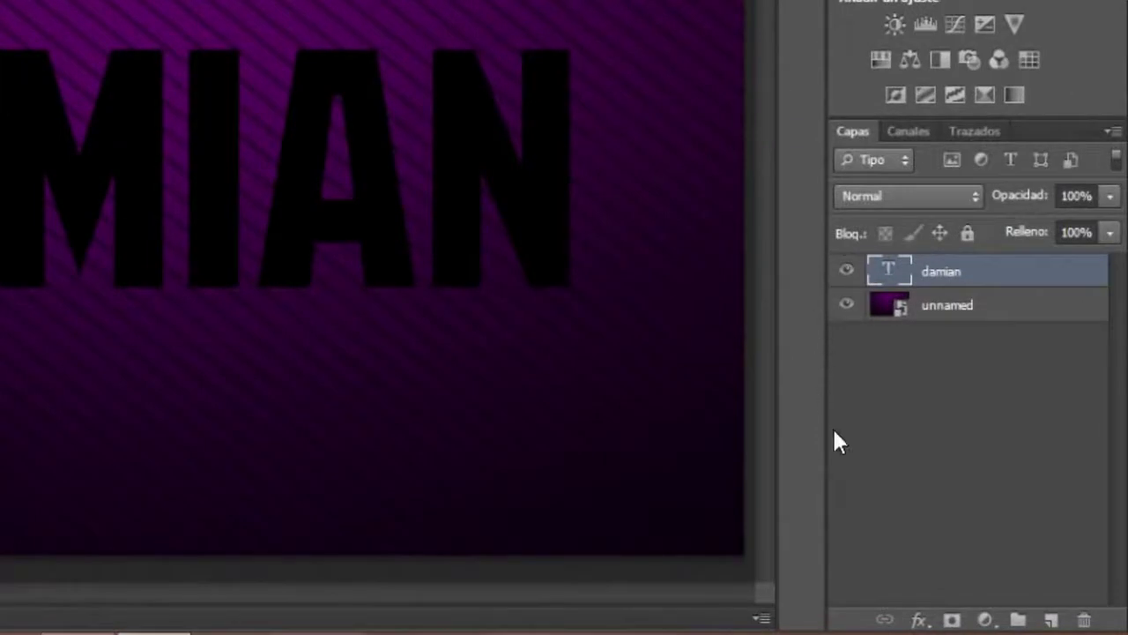
Step: Open the Blending Options (Opciones de fusión) for the damian text layer
{"action": "left_click", "coordinate": [988, 304]}
{"action": "left_click", "coordinate": [984, 277]}
{"action": "right_click", "coordinate": [984, 277]}
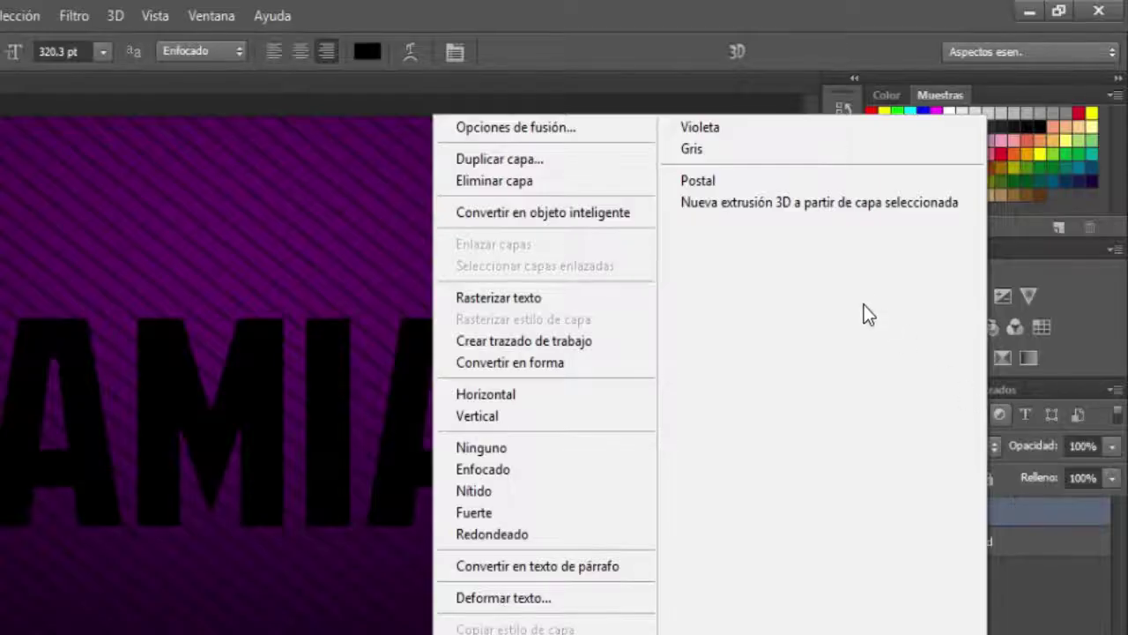
{"action": "left_click", "coordinate": [554, 130]}
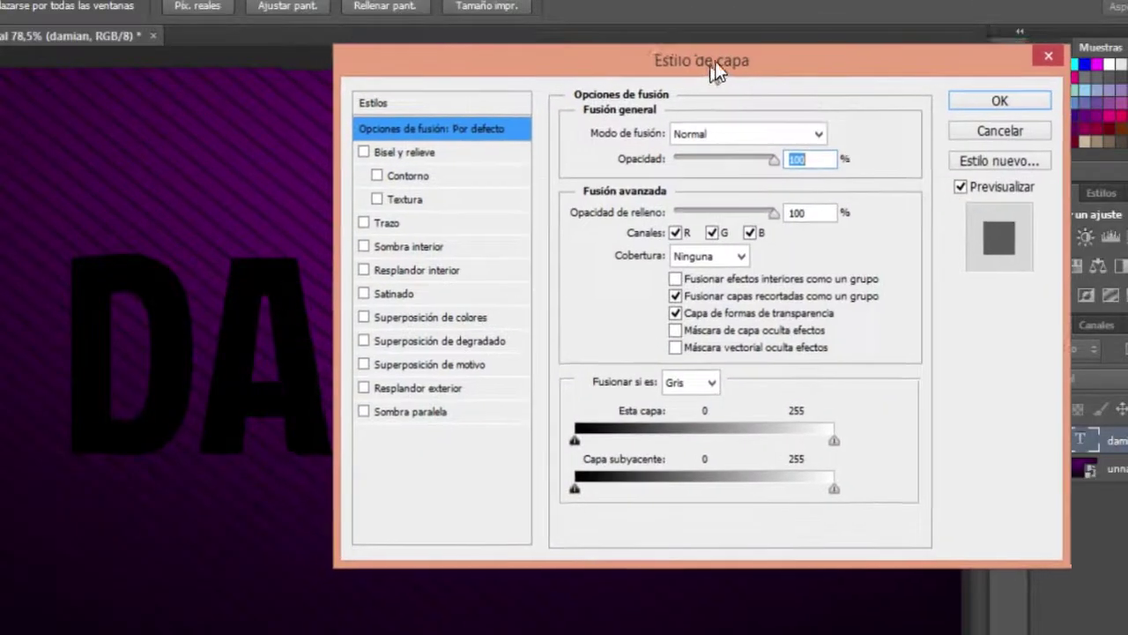
{"action": "left_click_drag", "start_coordinate": [710, 63], "coordinate": [733, 50]}
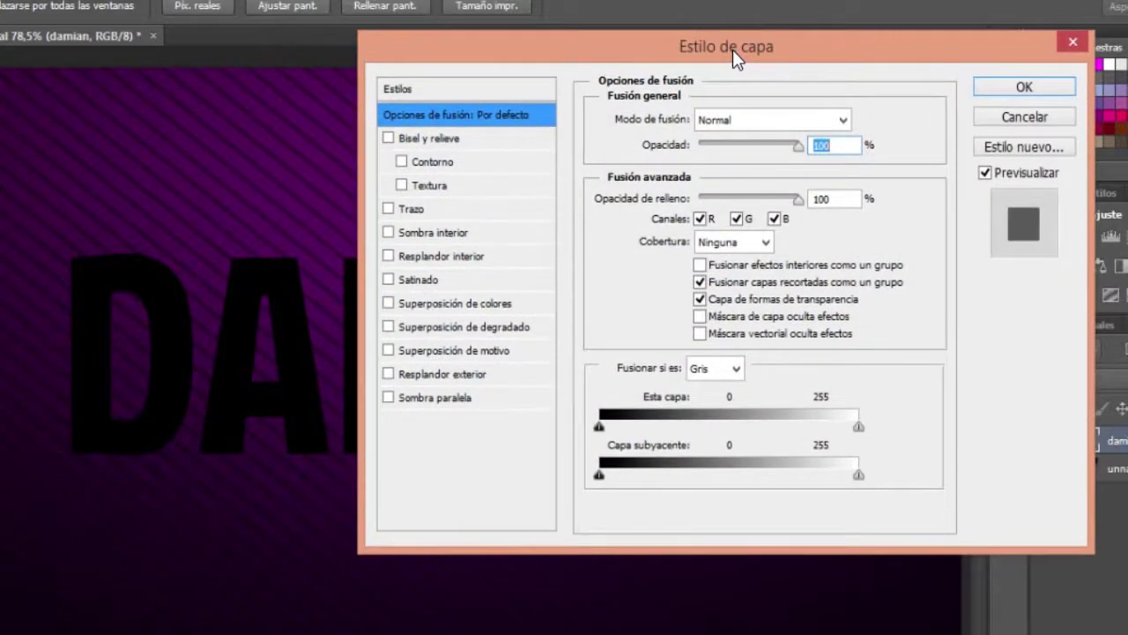
Step: Enable a white FFFFFF Trazo stroke, positioned outside, 4 px wide
{"action": "left_click", "coordinate": [389, 209]}
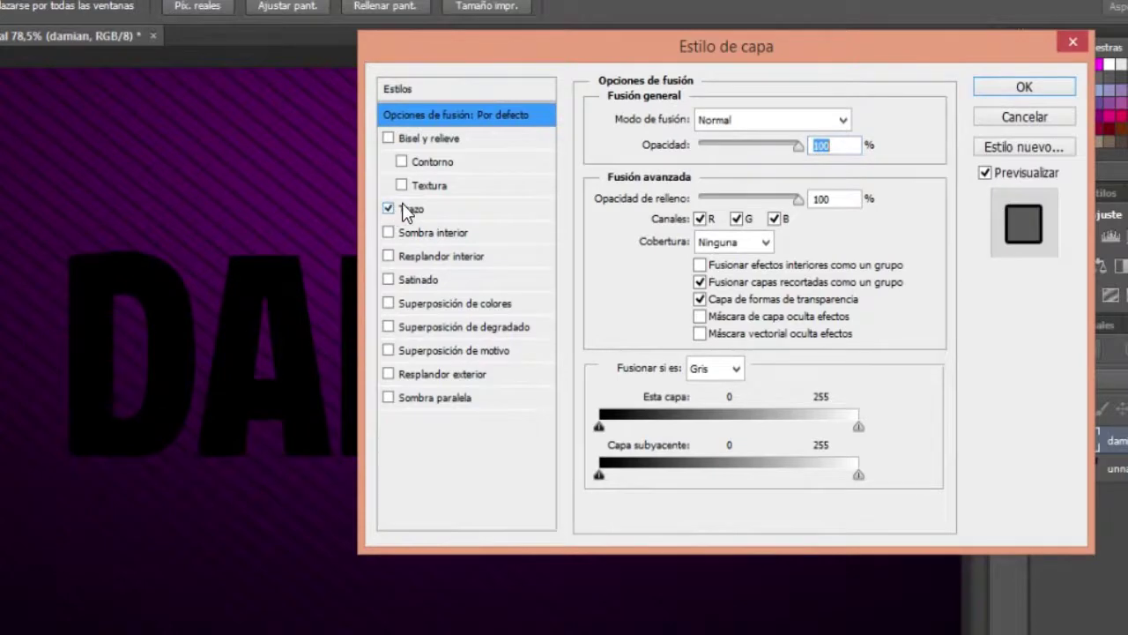
{"action": "left_click", "coordinate": [407, 210]}
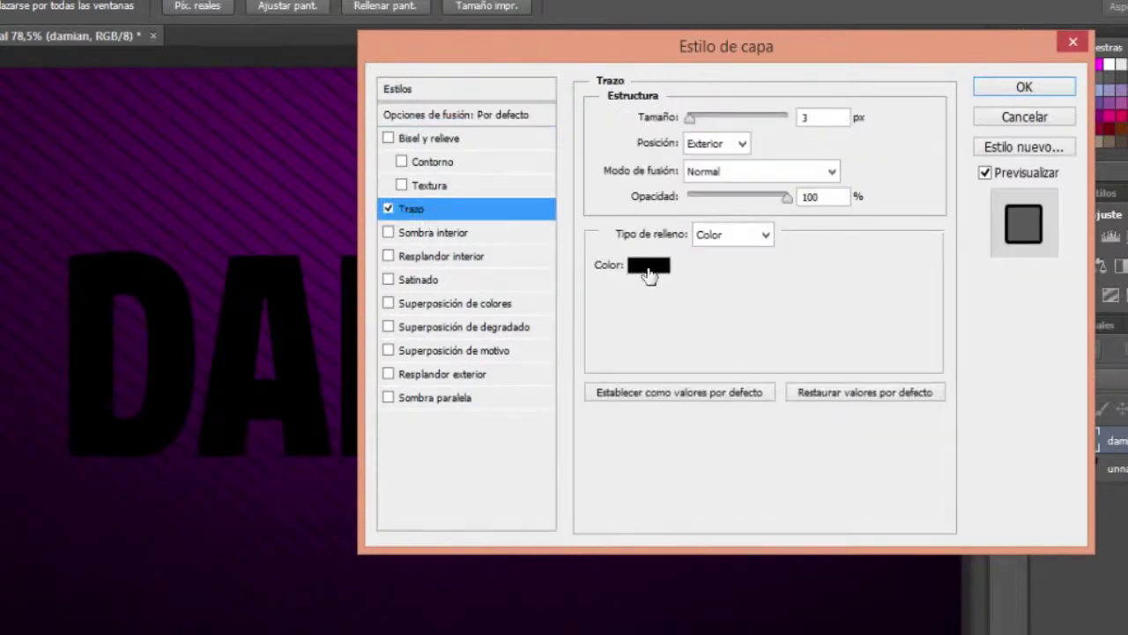
{"action": "left_click", "coordinate": [649, 269]}
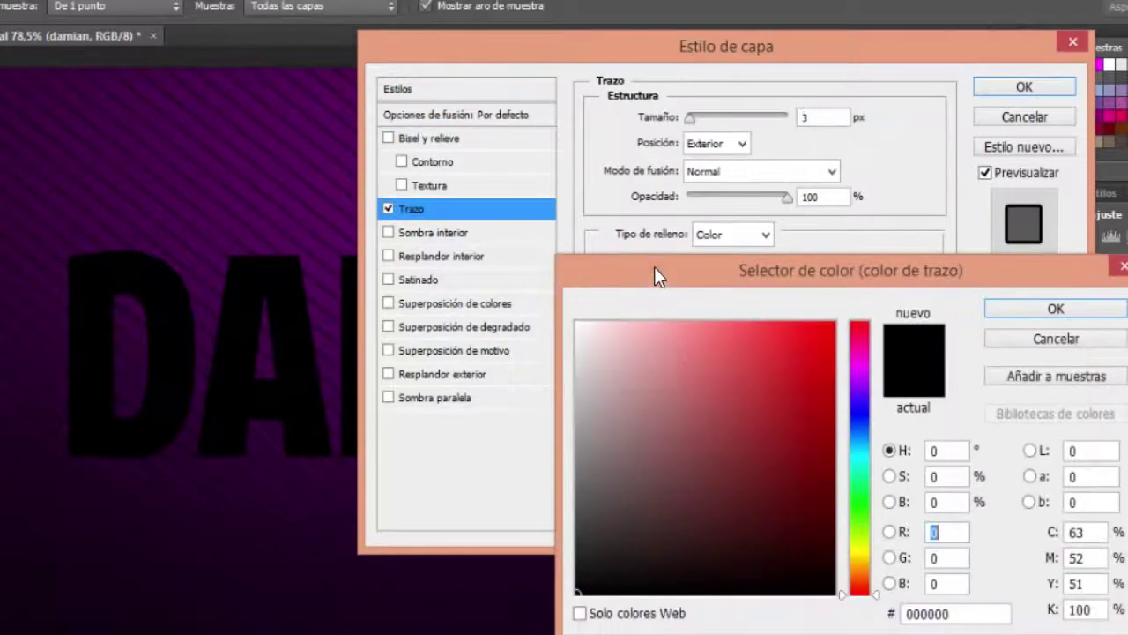
{"action": "left_click_drag", "start_coordinate": [671, 385], "coordinate": [524, 272]}
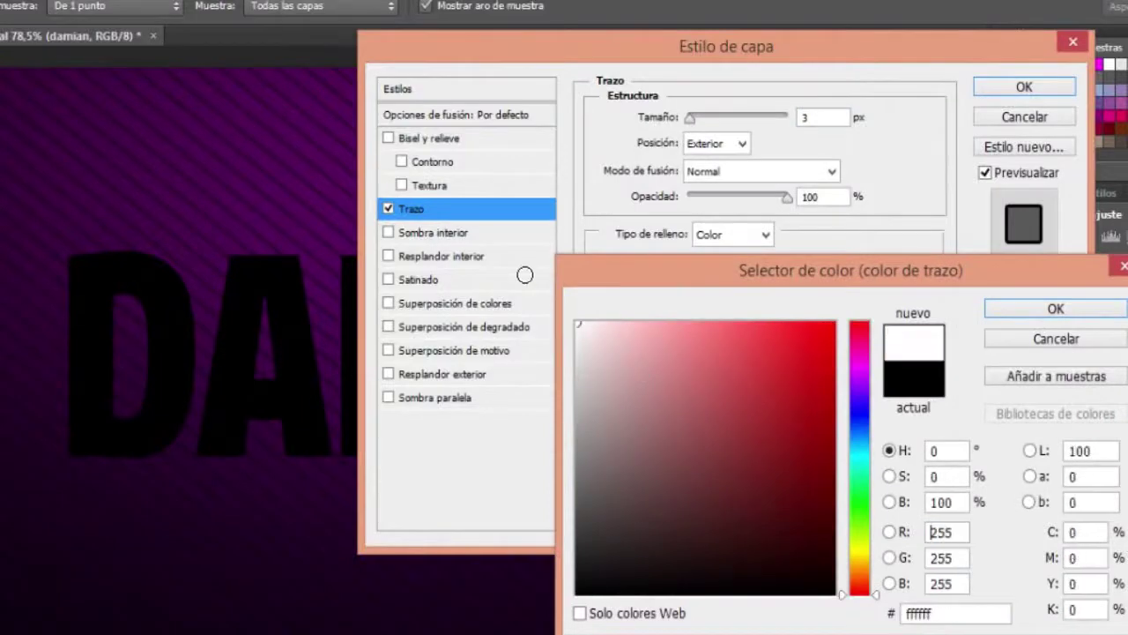
{"action": "left_click", "coordinate": [1056, 308]}
{"action": "left_click_drag", "start_coordinate": [708, 115], "coordinate": [704, 121]}
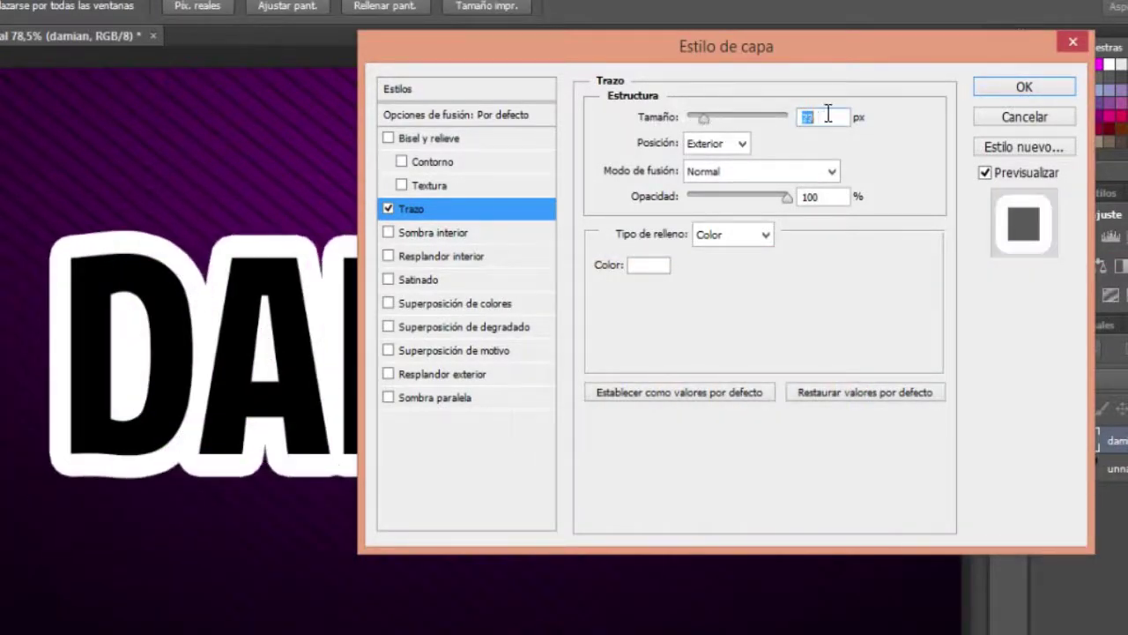
{"action": "key", "text": "BackSpace"}
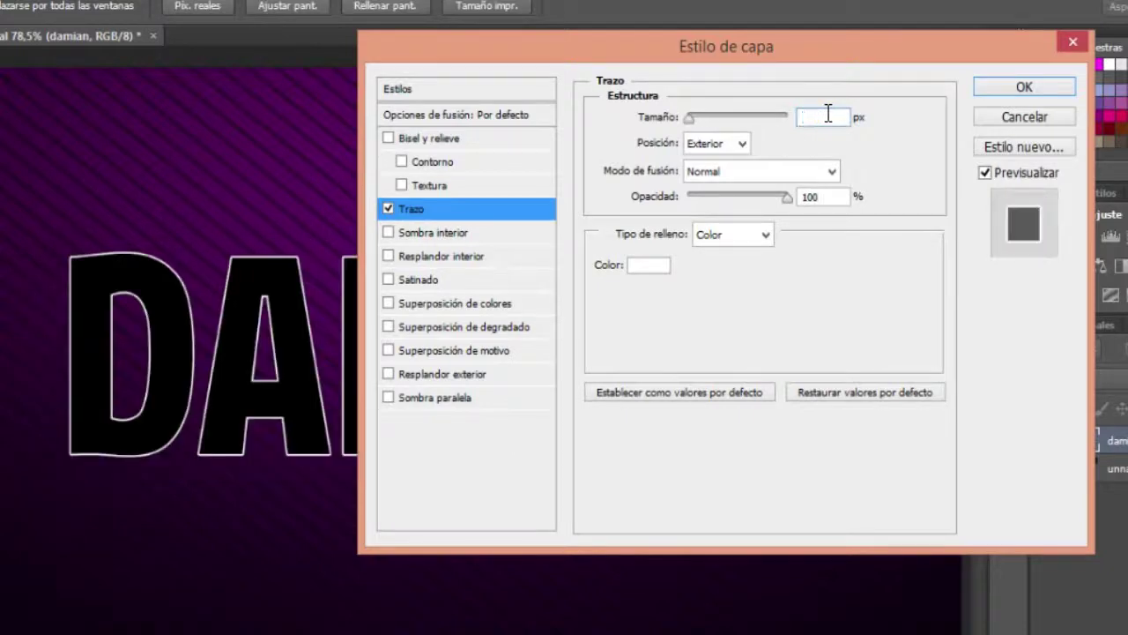
{"action": "type", "text": "4"}
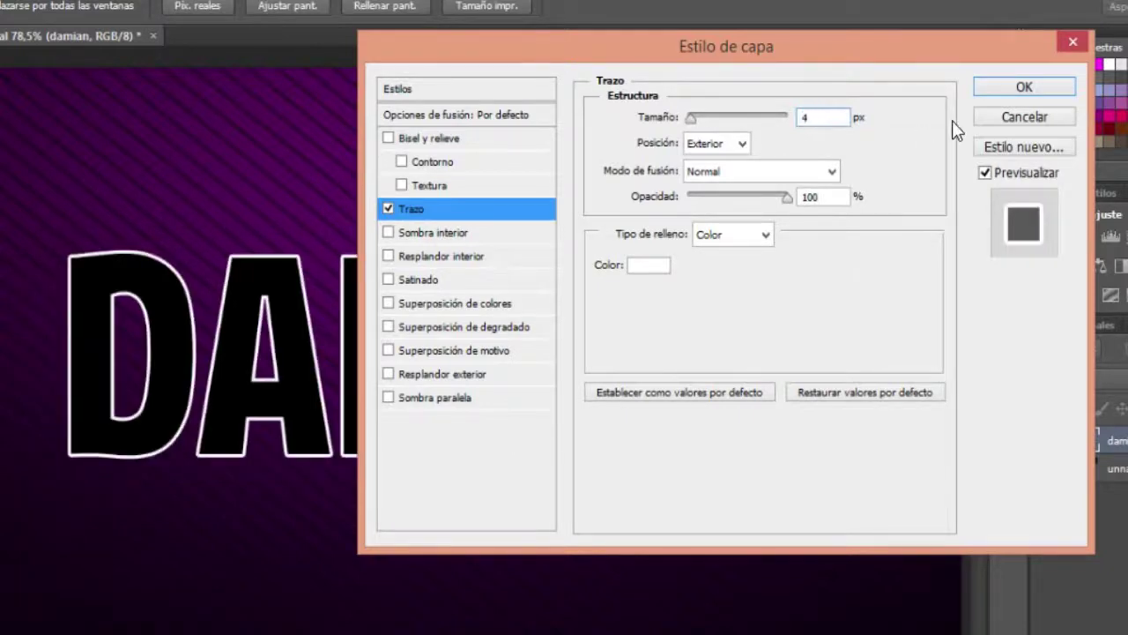
Step: Confirm the Layer Style so the 4 px white stroke is applied
{"action": "left_click", "coordinate": [1003, 86]}
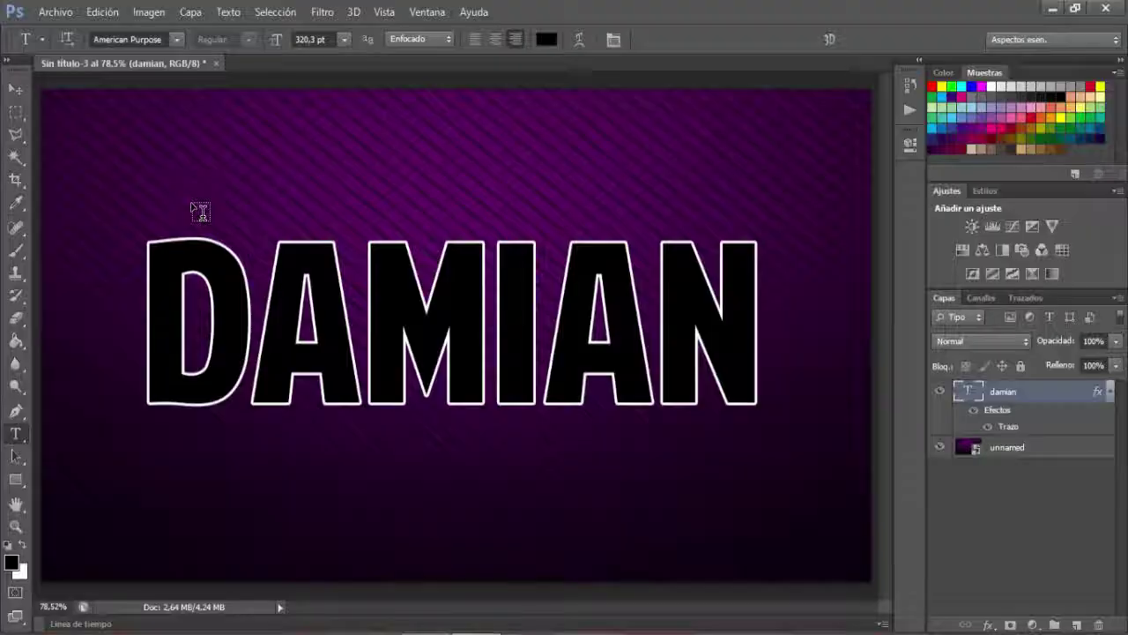
Step: Convert the damian layer to a smart object (Convertir en objeto inteligente)
{"action": "right_click", "coordinate": [1034, 396]}
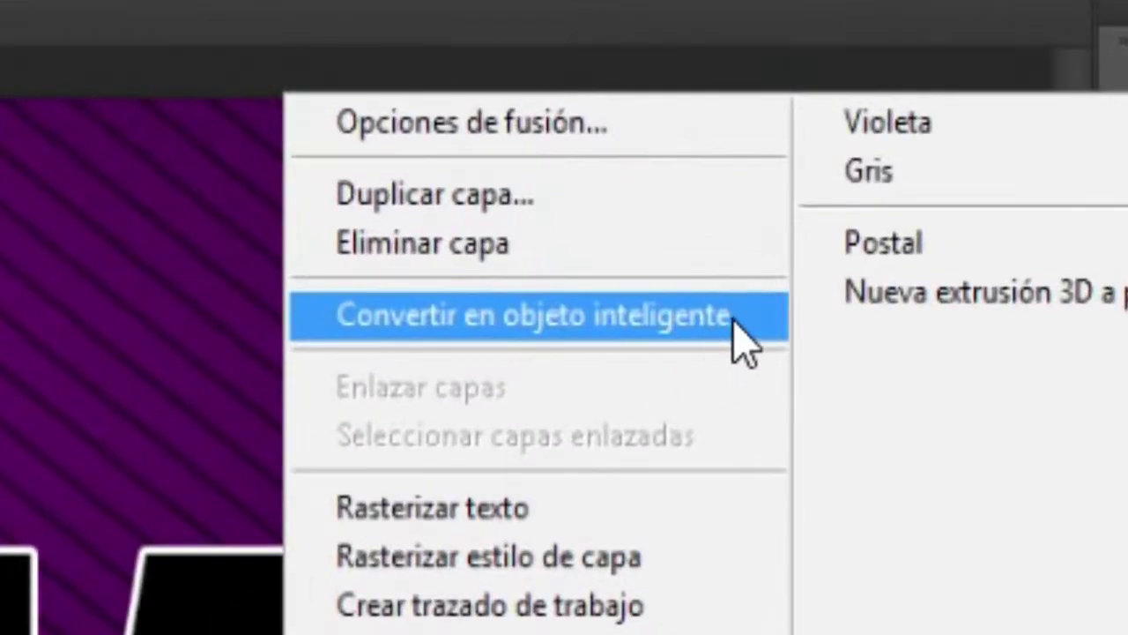
{"action": "left_click", "coordinate": [744, 257]}
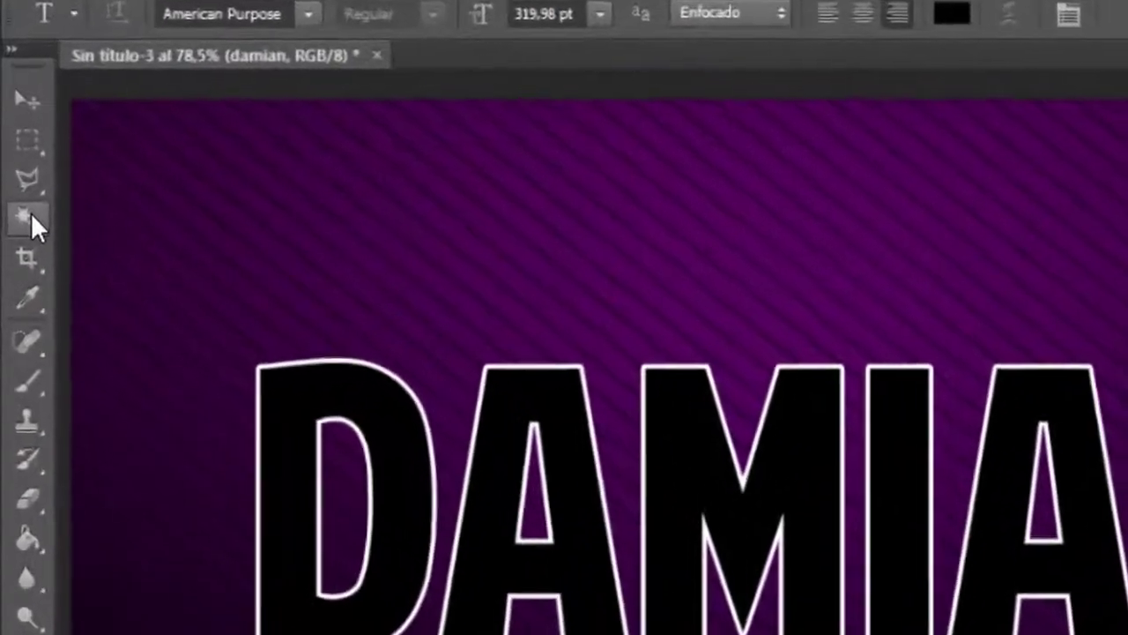
Step: Pick the Magic Wand from the selection tool group
{"action": "left_click", "coordinate": [31, 221]}
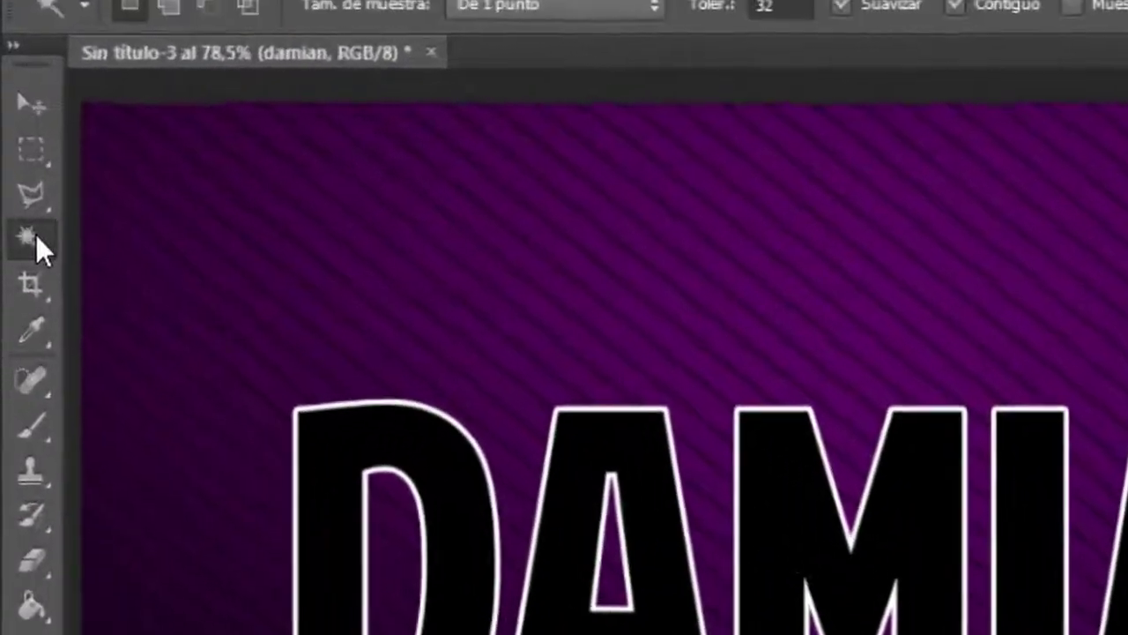
{"action": "right_click", "coordinate": [31, 220]}
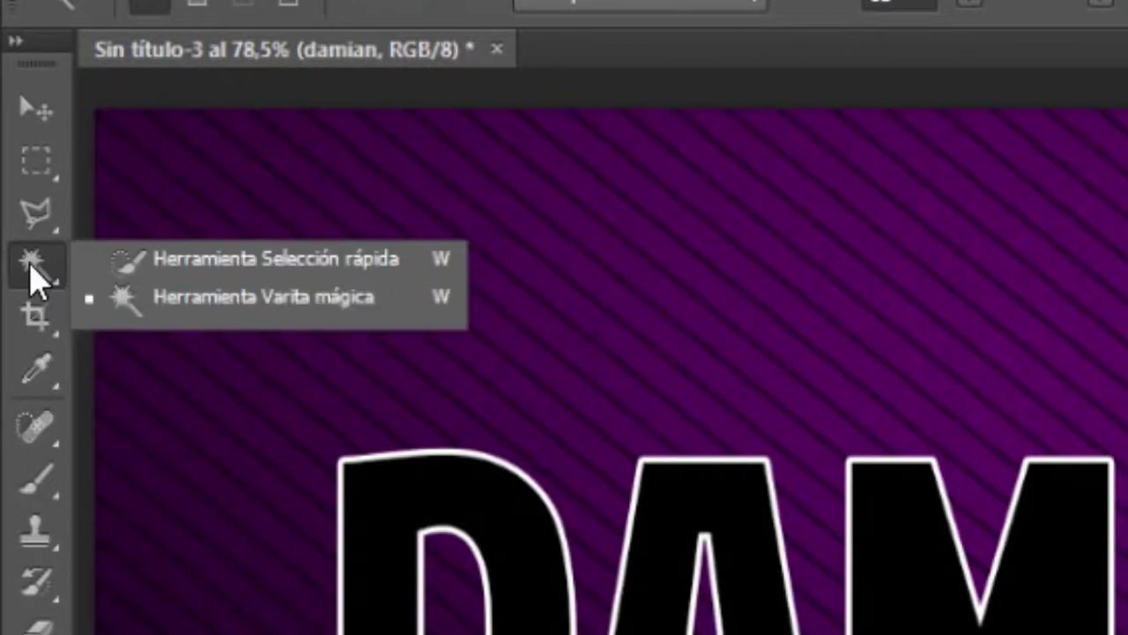
{"action": "left_click", "coordinate": [176, 260]}
{"action": "right_click", "coordinate": [53, 257]}
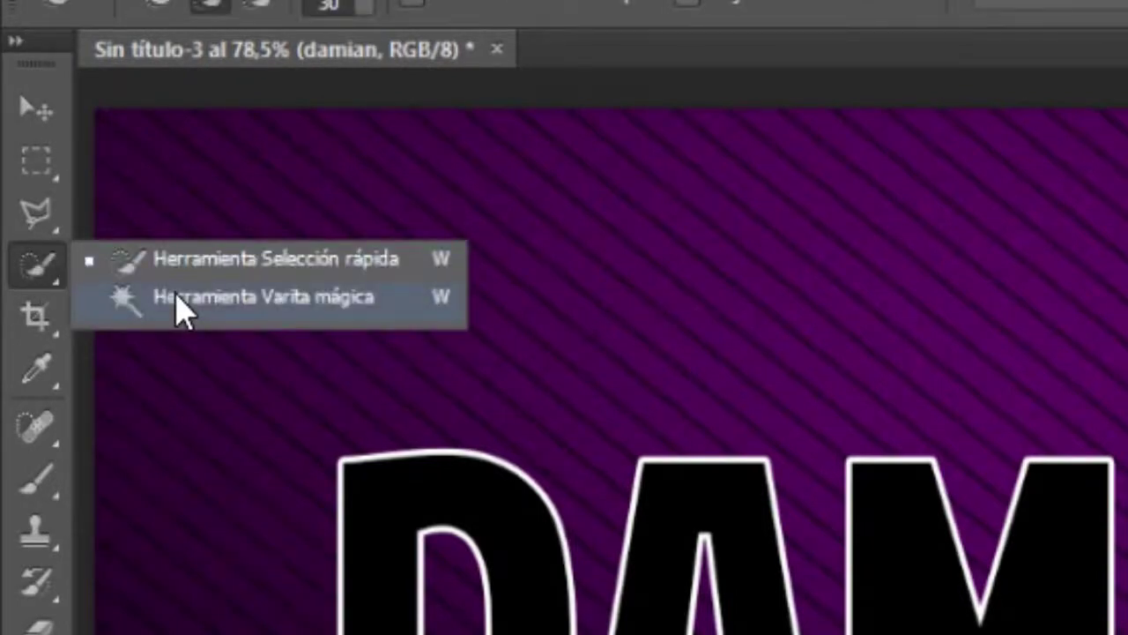
{"action": "left_click", "coordinate": [175, 296]}
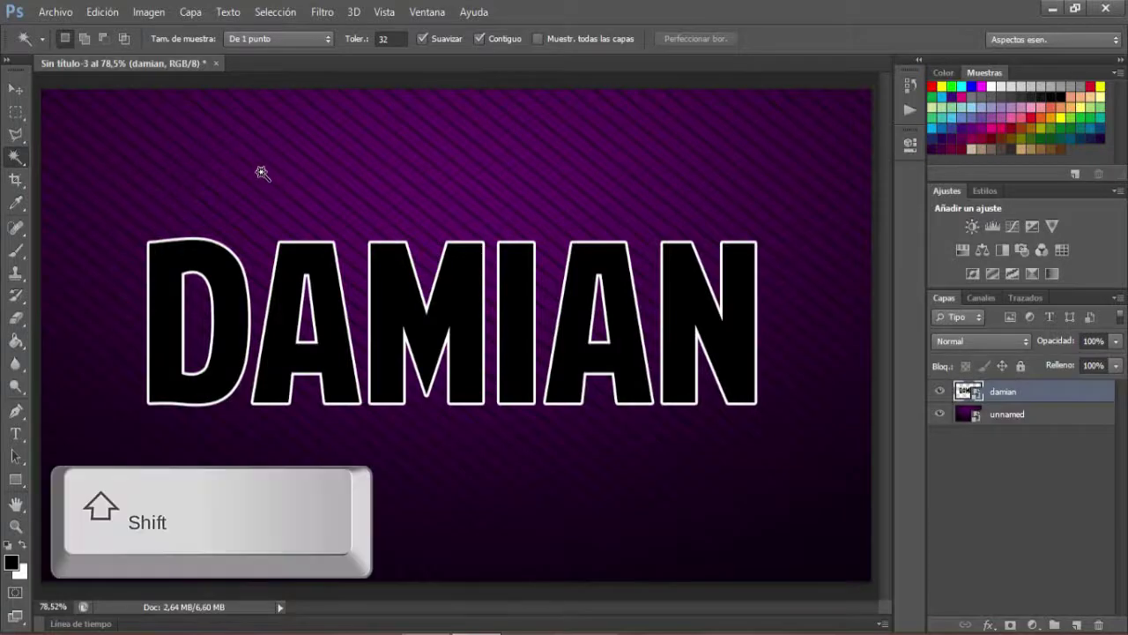
Step: Select the black interiors of D, A, M, I, A and N with the Magic Wand
{"action": "left_click", "coordinate": [227, 282], "text": "shift"}
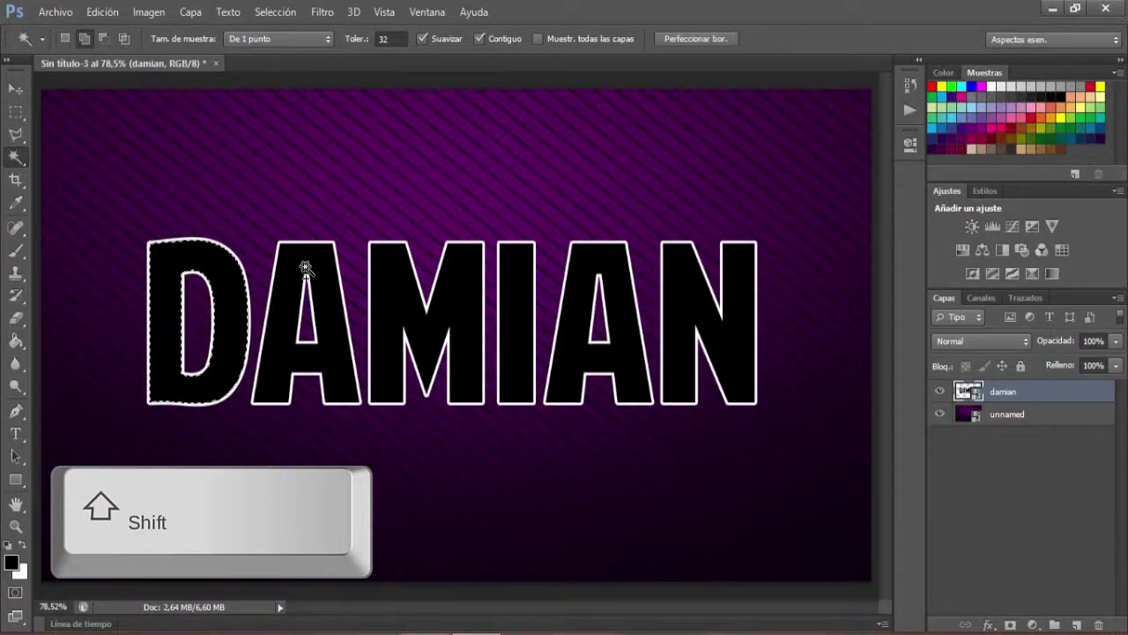
{"action": "left_click", "coordinate": [309, 269], "text": "shift"}
{"action": "left_click", "coordinate": [388, 284], "text": "shift"}
{"action": "left_click", "coordinate": [503, 278], "text": "shift"}
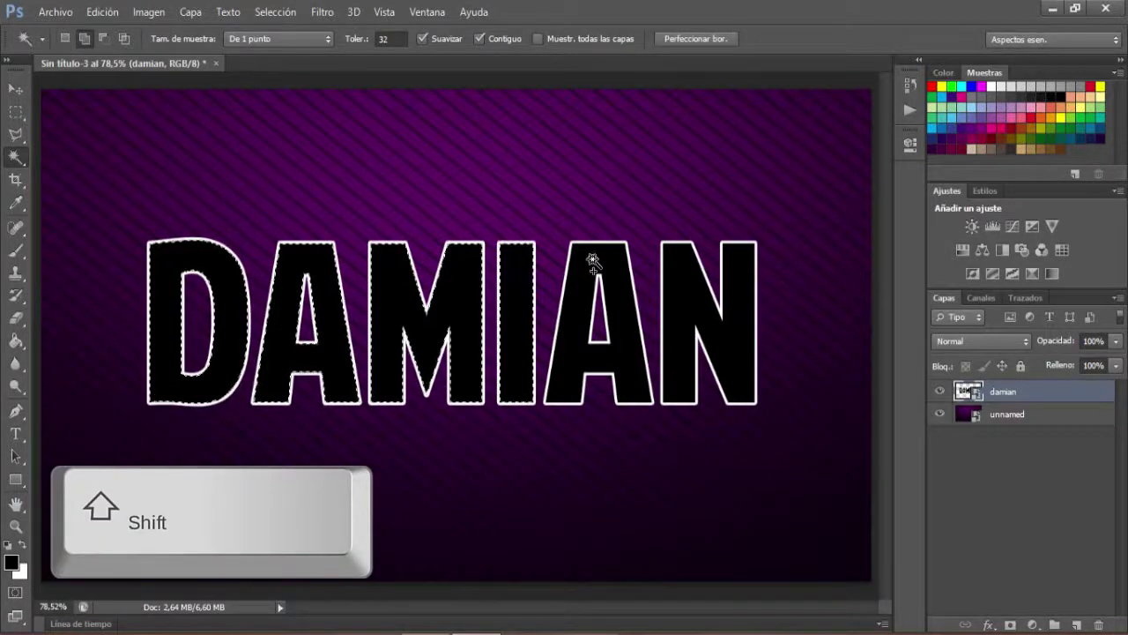
{"action": "left_click", "coordinate": [591, 259], "text": "shift"}
{"action": "left_click", "coordinate": [682, 289], "text": "shift"}
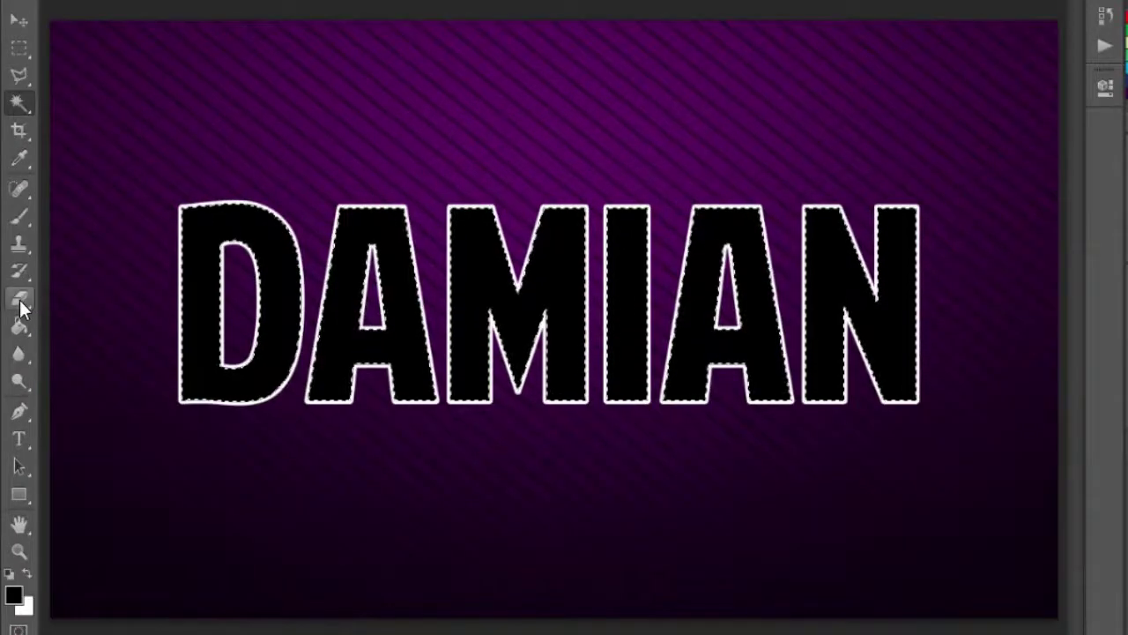
{"action": "left_click", "coordinate": [20, 301]}
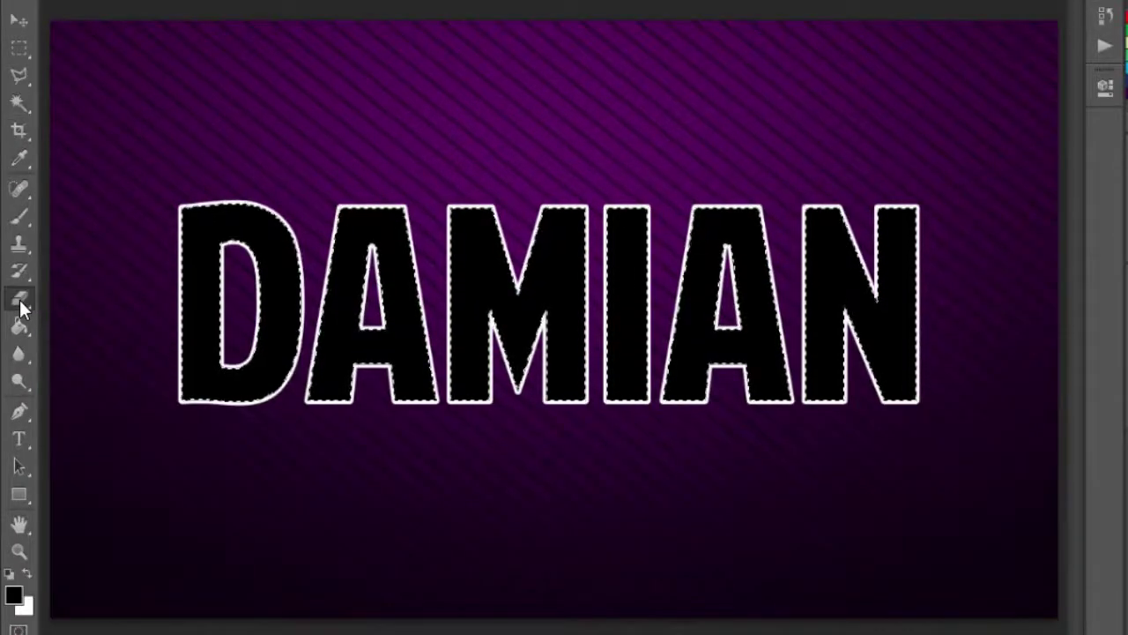
Step: Resize the eraser brush and agree to rasterize the smart object
{"action": "right_click", "coordinate": [251, 230]}
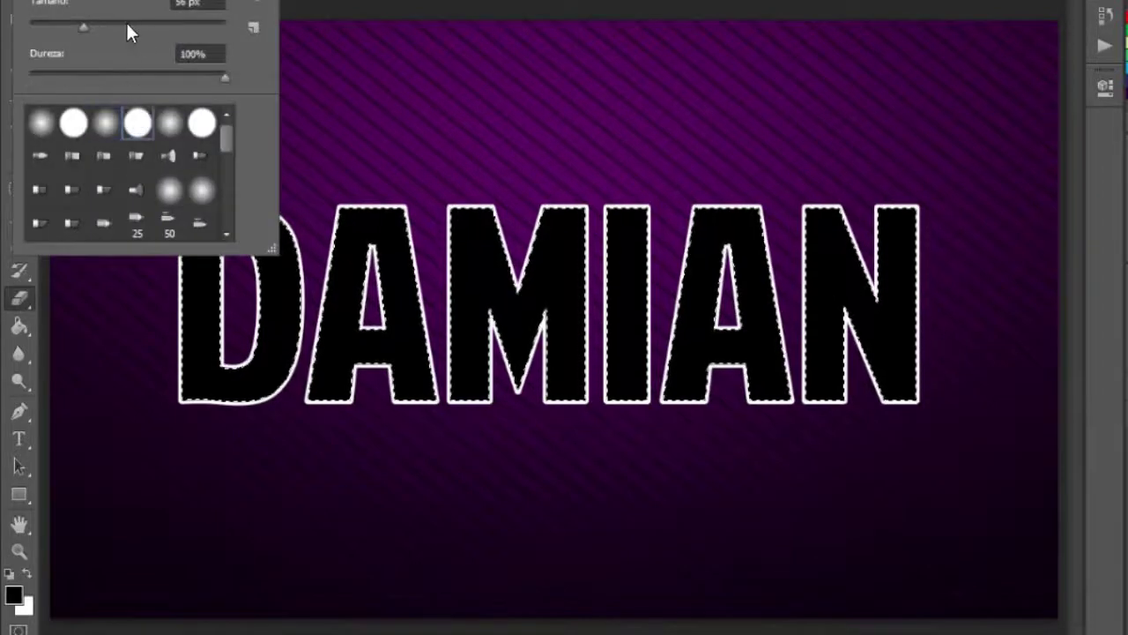
{"action": "left_click_drag", "start_coordinate": [126, 21], "coordinate": [105, 21]}
{"action": "left_click", "coordinate": [350, 233]}
{"action": "left_click", "coordinate": [350, 234]}
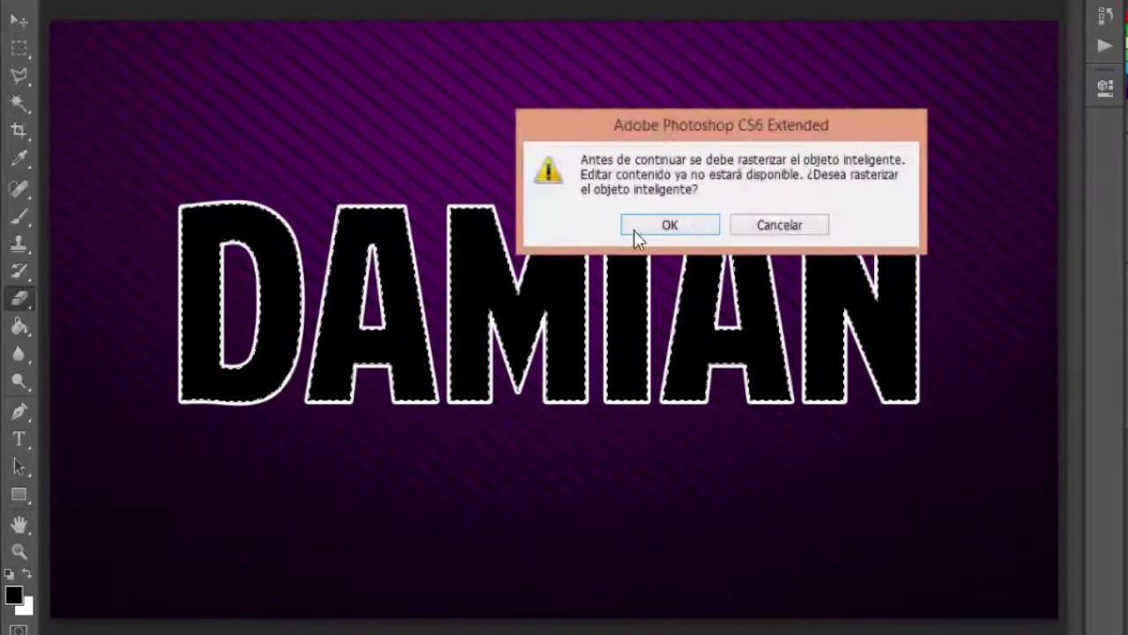
{"action": "left_click", "coordinate": [640, 238]}
Step: Erase the black fill inside the selected letters, then deselect
{"action": "mouse_move", "coordinate": [546, 251]}
{"action": "left_mouse_down"}
{"action": "mouse_move", "coordinate": [503, 239]}
{"action": "mouse_move", "coordinate": [142, 227]}
{"action": "mouse_move", "coordinate": [461, 327]}
{"action": "mouse_move", "coordinate": [546, 265]}
{"action": "left_mouse_up"}
{"action": "left_click_drag", "start_coordinate": [853, 133], "coordinate": [851, 120]}
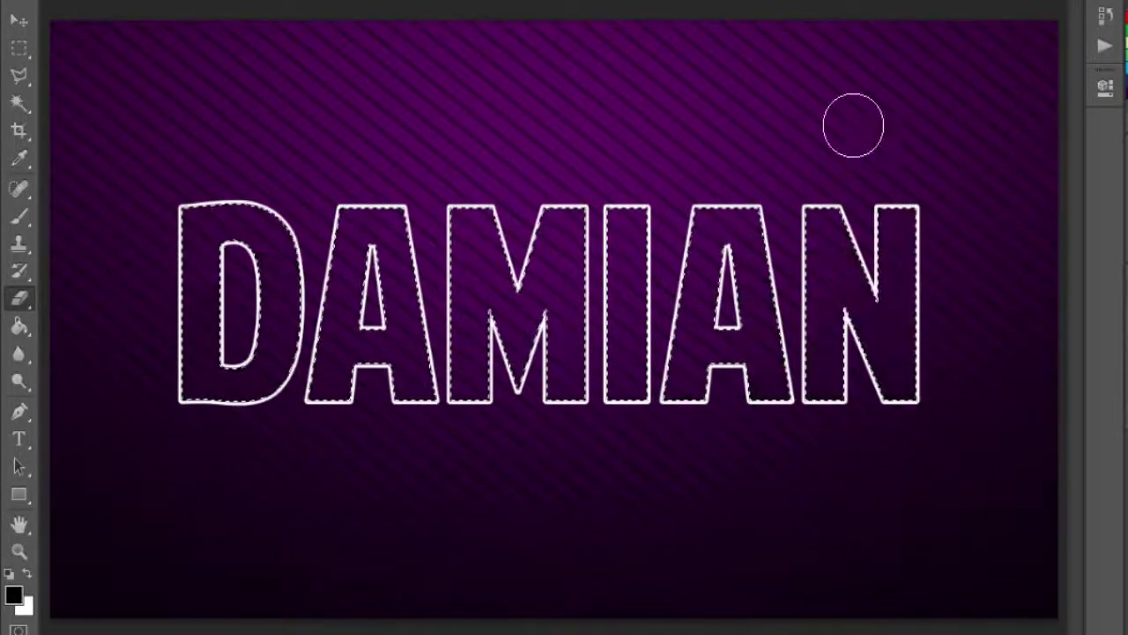
{"action": "left_click", "coordinate": [19, 47]}
{"action": "key", "text": "ctrl+d"}
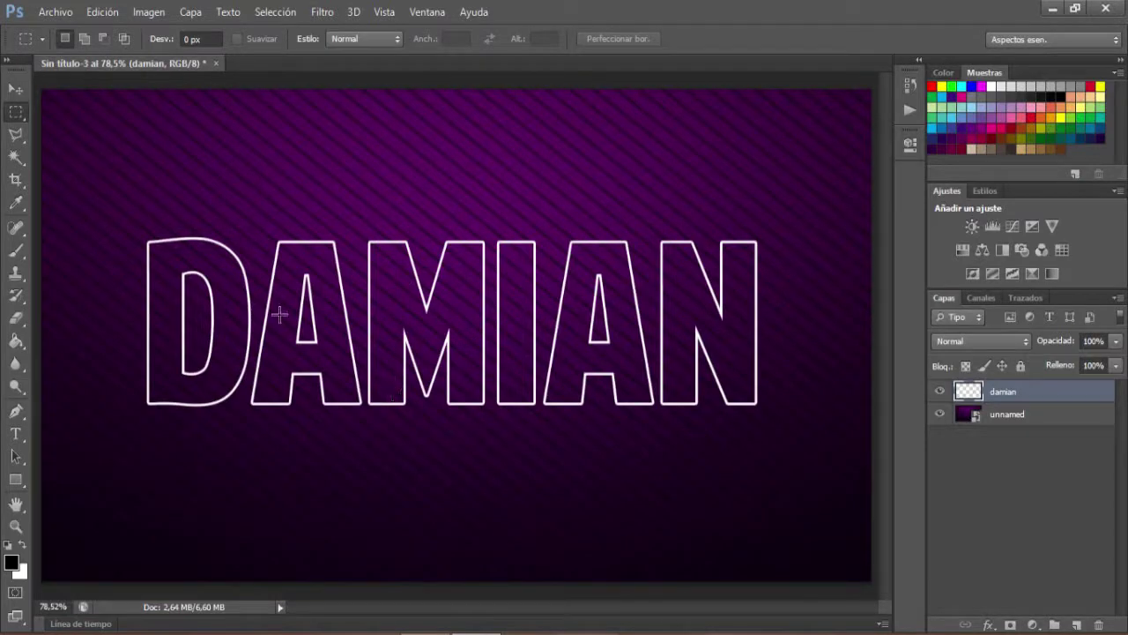
Step: Open Blending Options for the damian layer again
{"action": "right_click", "coordinate": [1037, 396]}
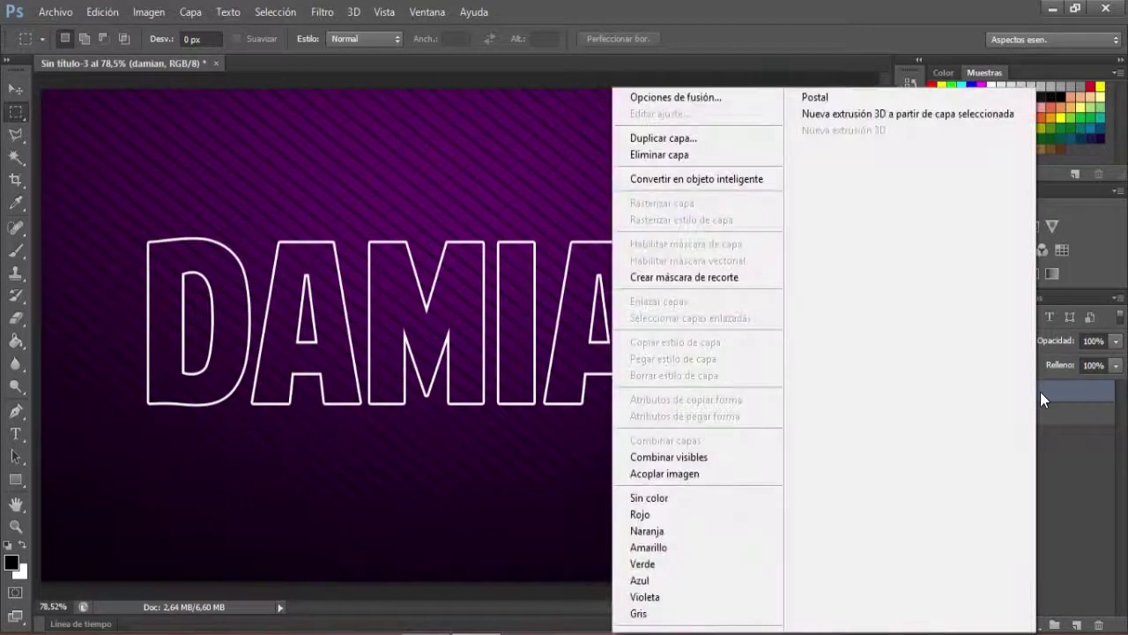
{"action": "left_click", "coordinate": [723, 97]}
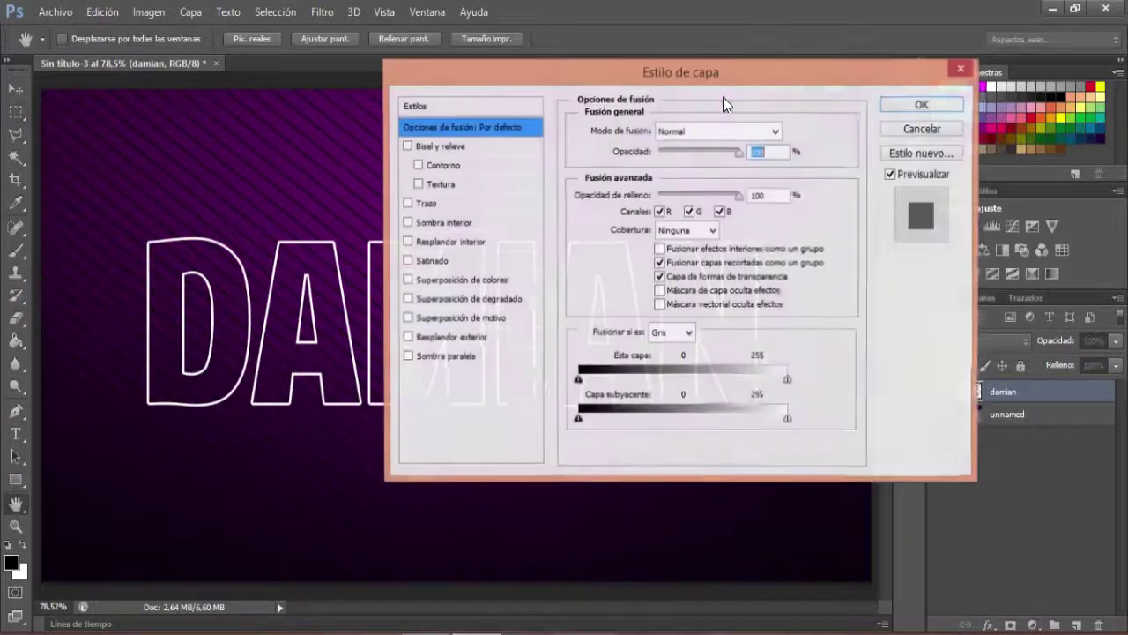
{"action": "left_click_drag", "start_coordinate": [555, 84], "coordinate": [747, 104]}
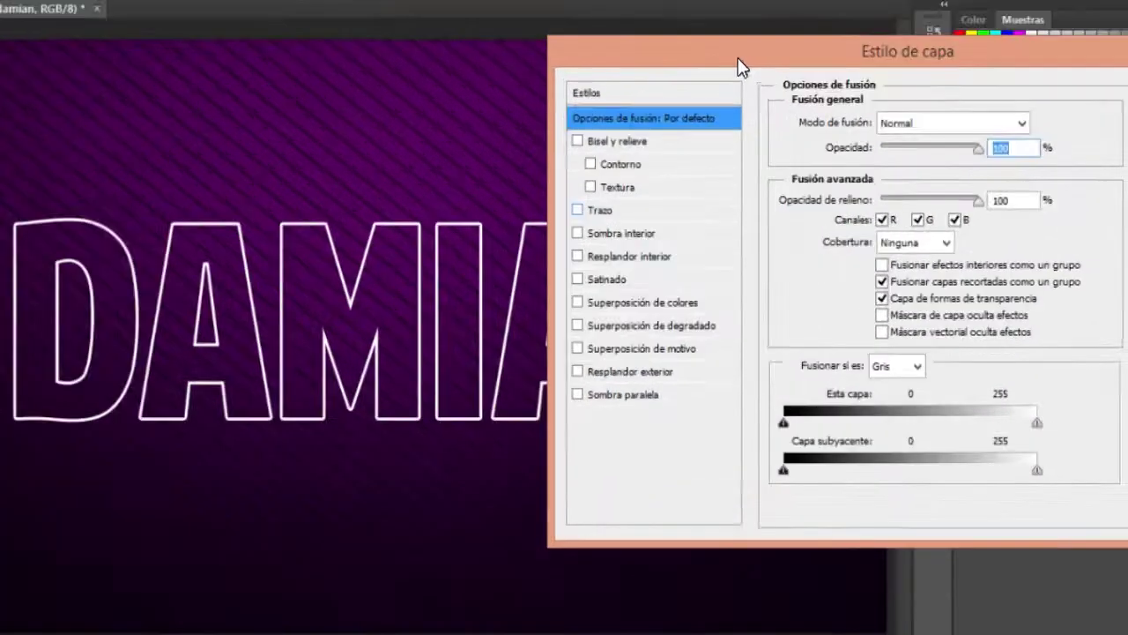
Step: Enable Resplandor exterior and set its colour to magenta ea00ff
{"action": "left_click", "coordinate": [577, 372]}
{"action": "left_click", "coordinate": [610, 377]}
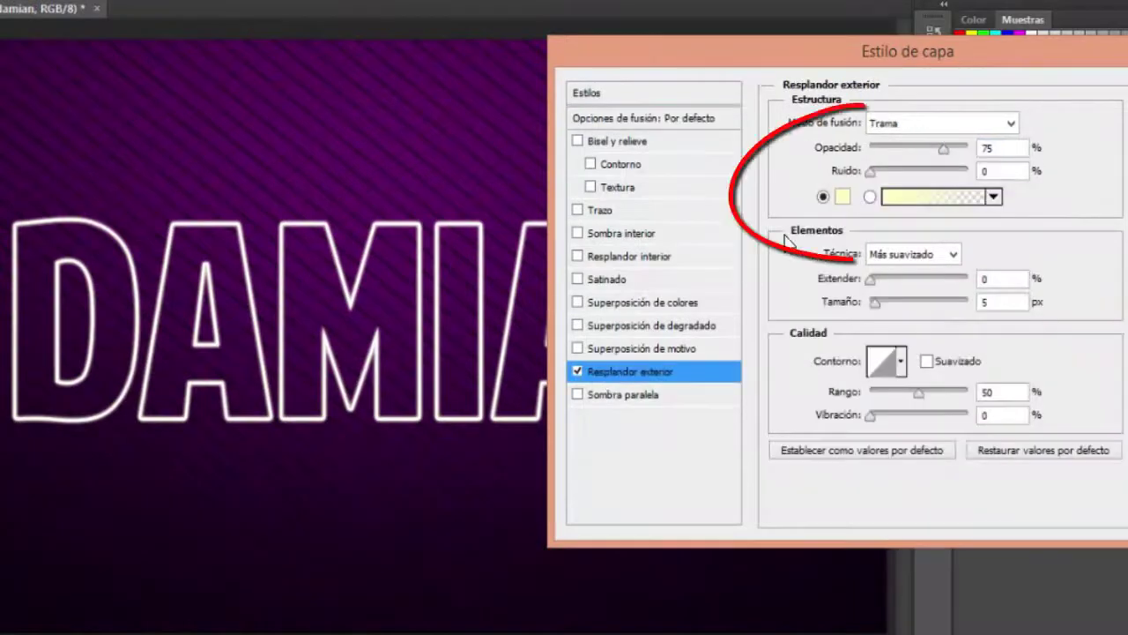
{"action": "left_click", "coordinate": [843, 196]}
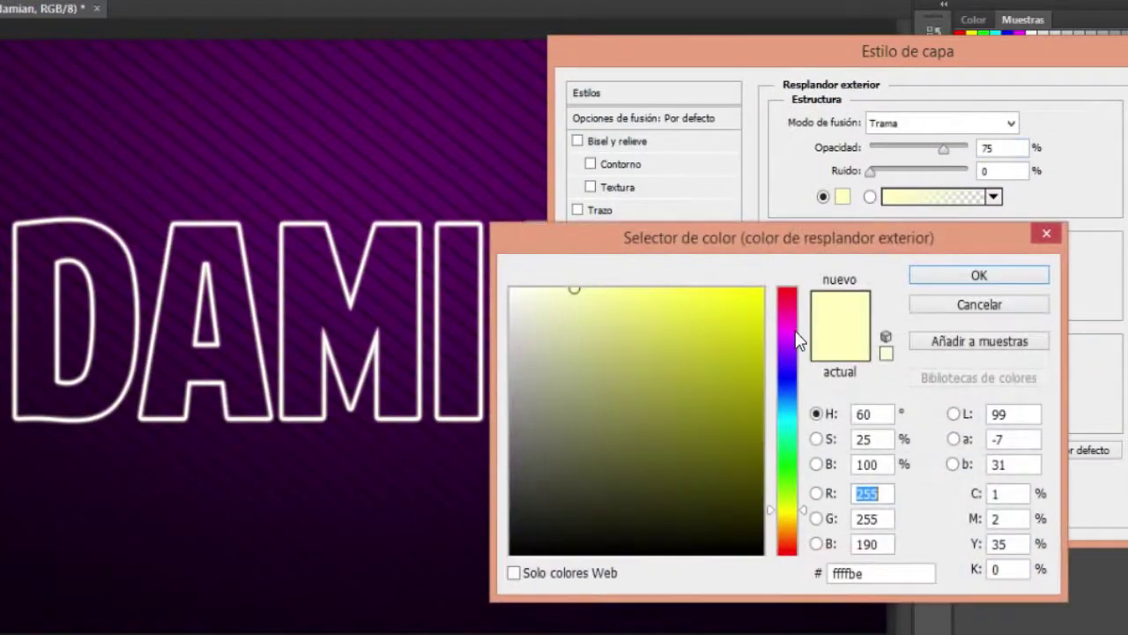
{"action": "left_click", "coordinate": [788, 338]}
{"action": "left_click_drag", "start_coordinate": [737, 353], "coordinate": [826, 246]}
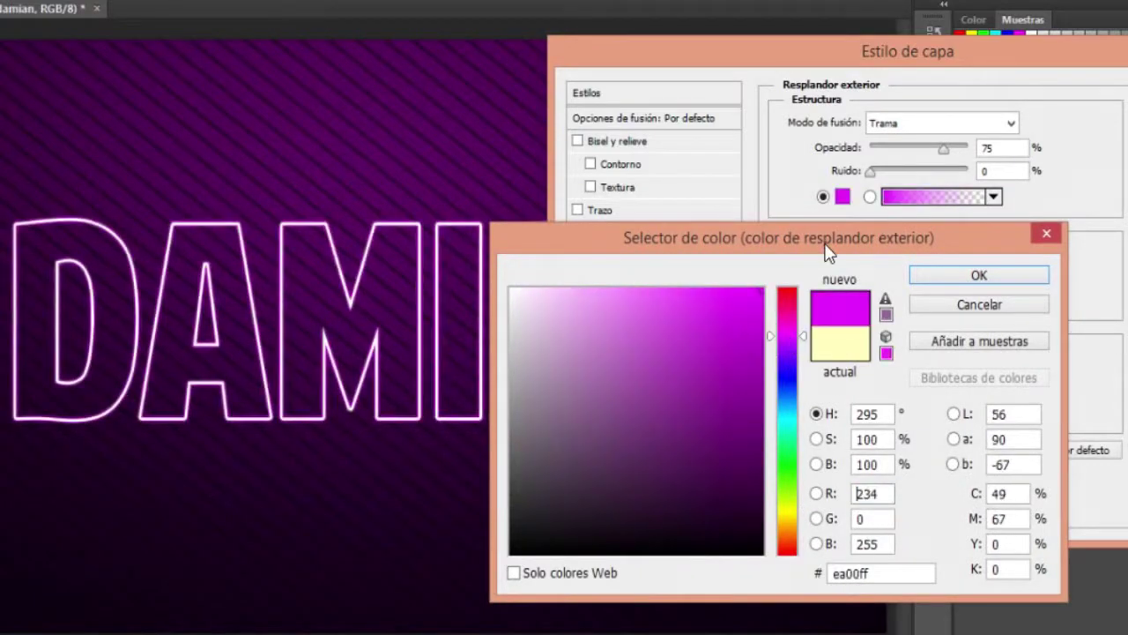
{"action": "left_click", "coordinate": [962, 277]}
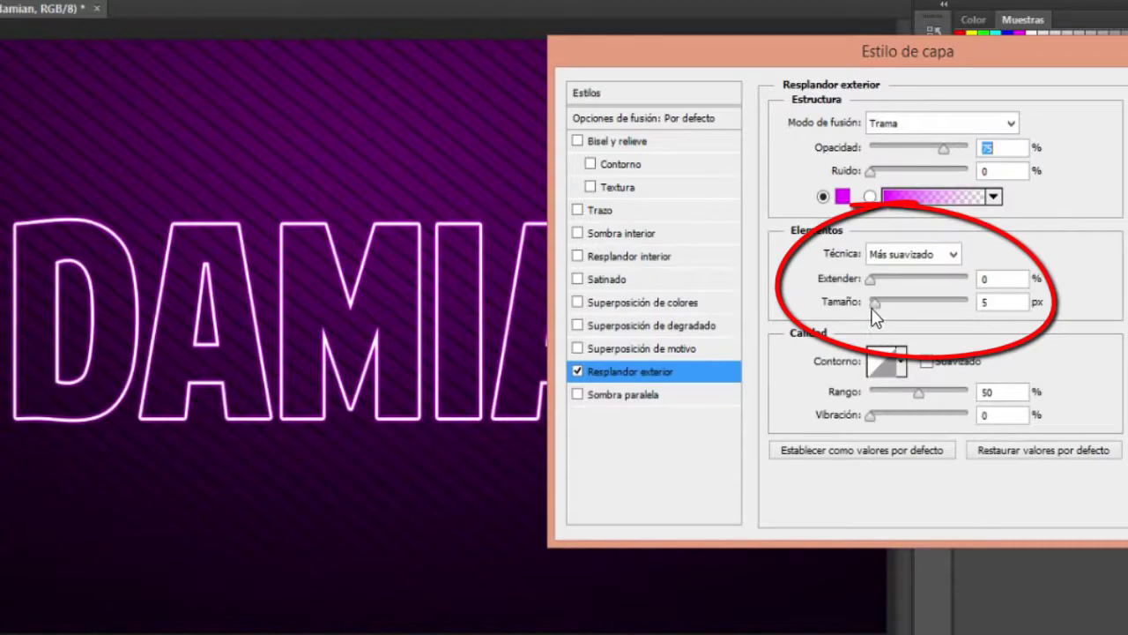
Step: Set the glow's Extender to 5%, trying 144 px size before tightening it
{"action": "mouse_move", "coordinate": [884, 281]}
{"action": "left_mouse_down"}
{"action": "mouse_move", "coordinate": [899, 282]}
{"action": "mouse_move", "coordinate": [890, 309]}
{"action": "left_mouse_up"}
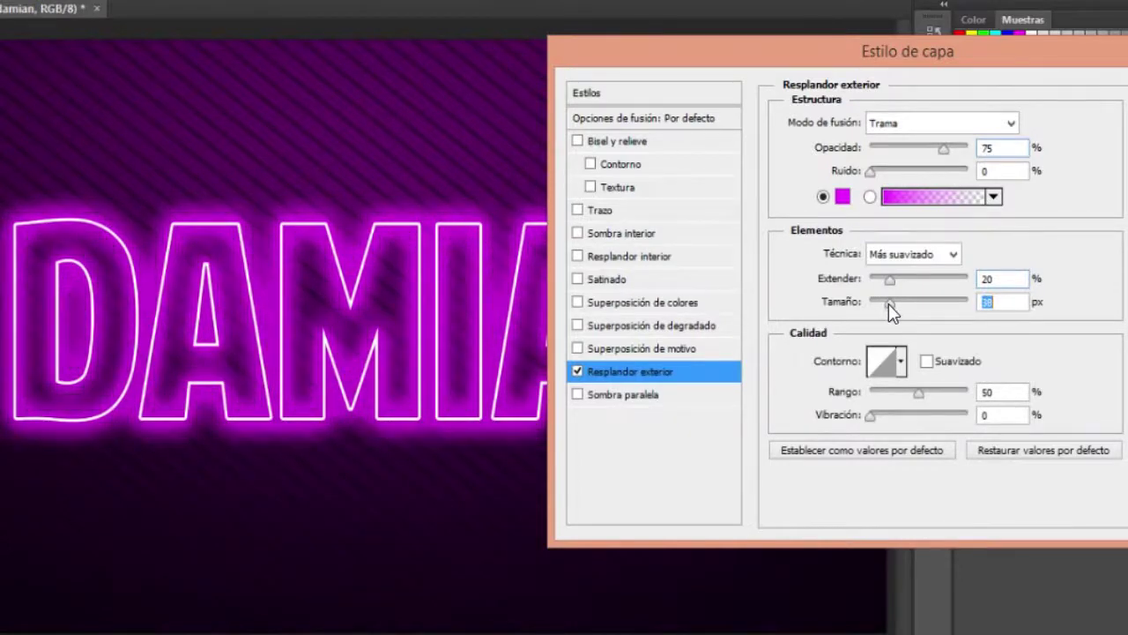
{"action": "mouse_move", "coordinate": [889, 303]}
{"action": "left_mouse_down"}
{"action": "mouse_move", "coordinate": [930, 305]}
{"action": "mouse_move", "coordinate": [860, 289]}
{"action": "left_mouse_up"}
{"action": "left_click", "coordinate": [890, 280]}
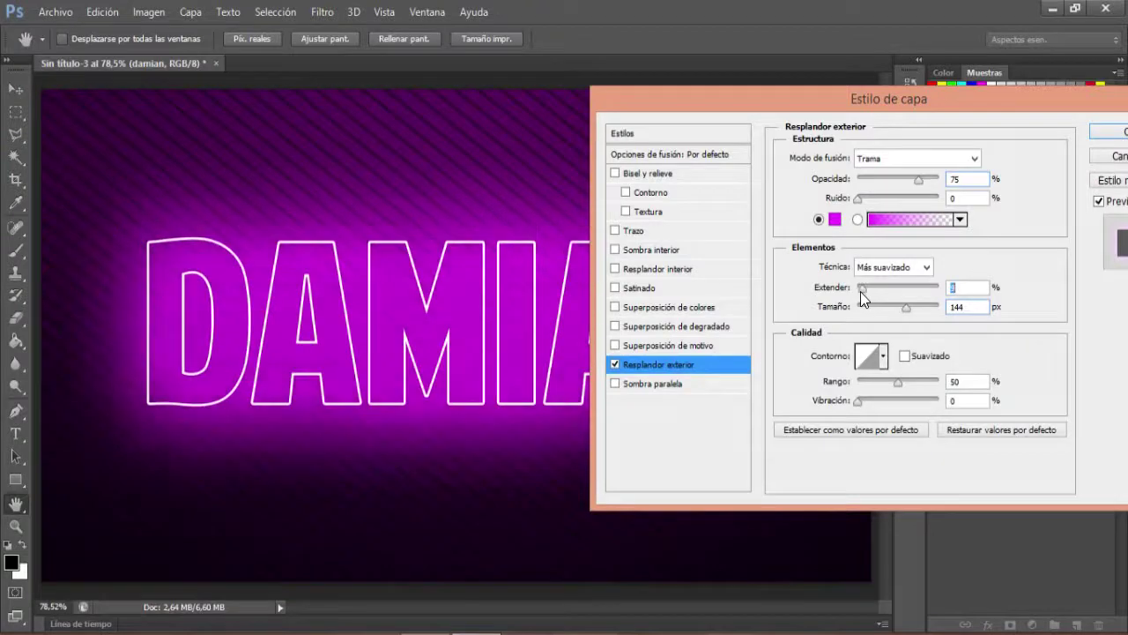
{"action": "left_click_drag", "start_coordinate": [896, 305], "coordinate": [867, 305]}
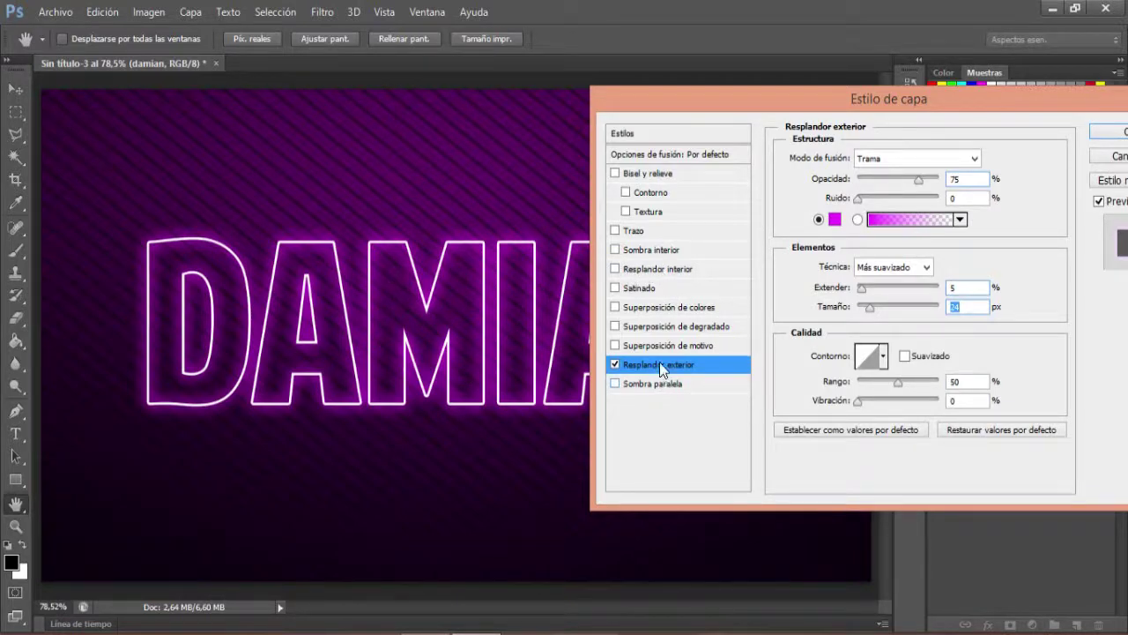
Step: Try a magenta Resplandor interior (inner glow) with size 70
{"action": "left_click", "coordinate": [629, 269]}
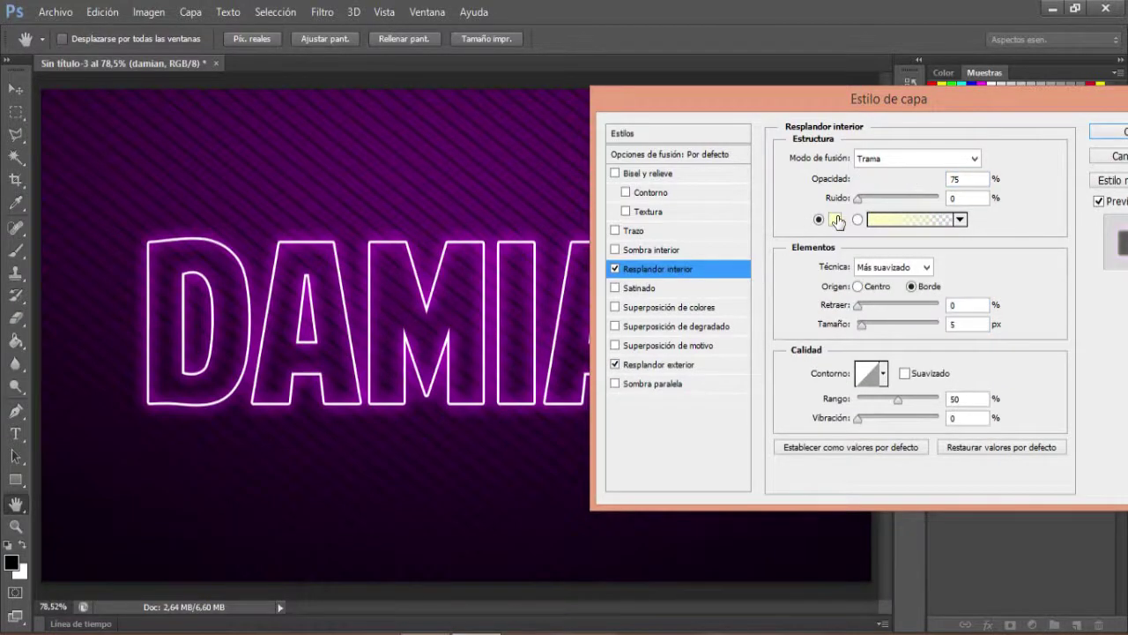
{"action": "left_click", "coordinate": [834, 220]}
{"action": "left_click", "coordinate": [788, 330]}
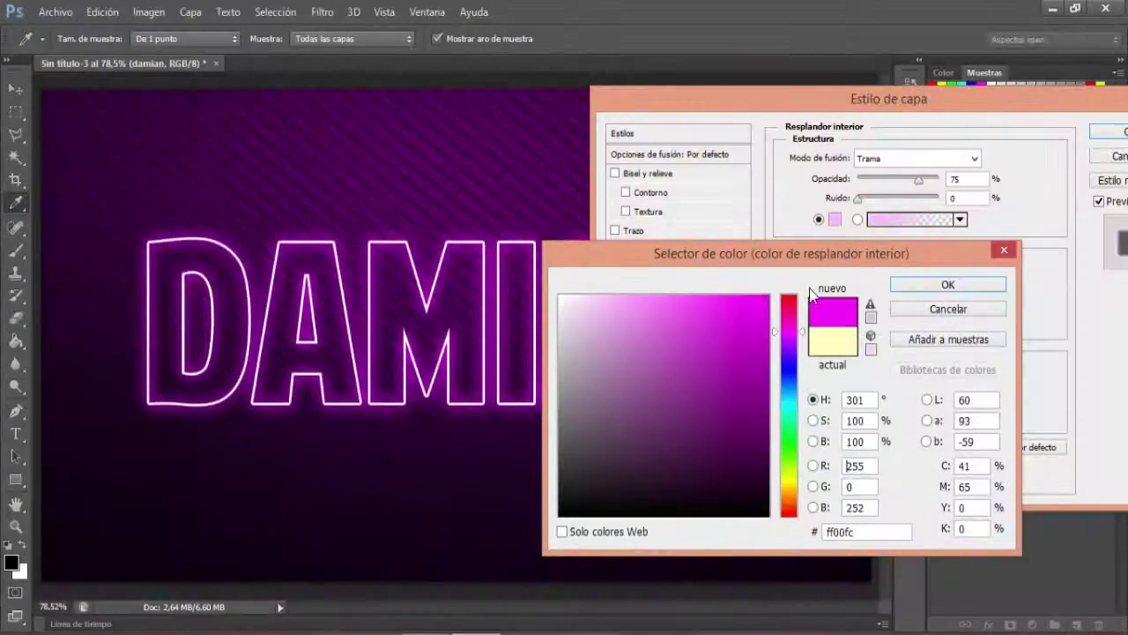
{"action": "left_click", "coordinate": [915, 284]}
{"action": "left_click", "coordinate": [884, 324]}
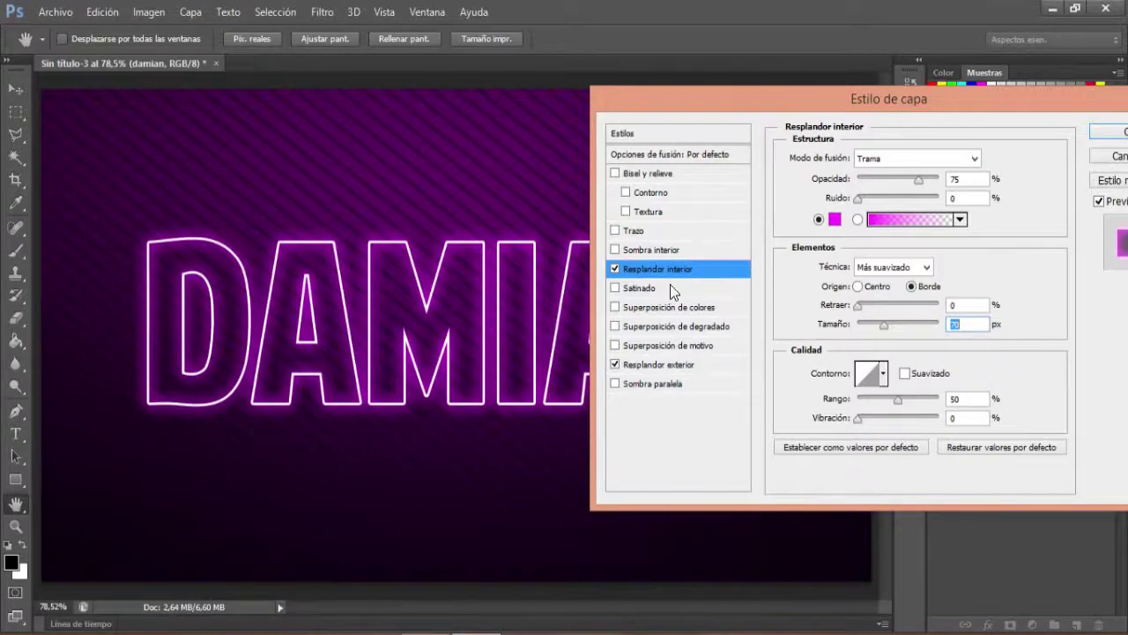
Step: Discard the inner glow and apply the style with only the magenta outer glow
{"action": "left_click", "coordinate": [615, 268]}
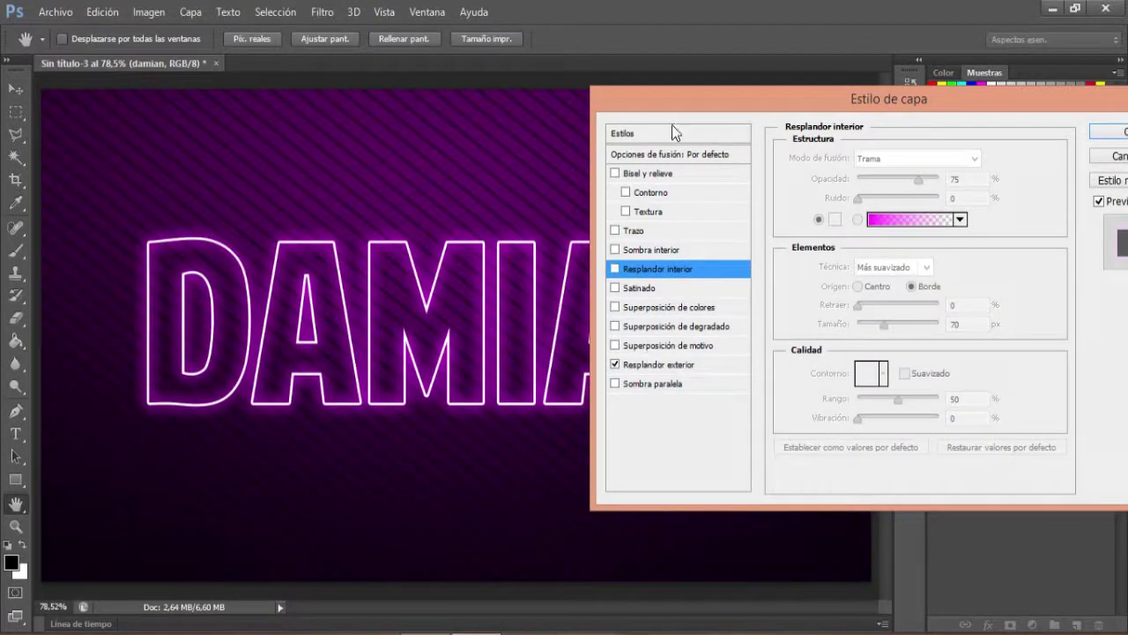
{"action": "left_click_drag", "start_coordinate": [671, 100], "coordinate": [373, 37]}
{"action": "key", "text": "Return"}
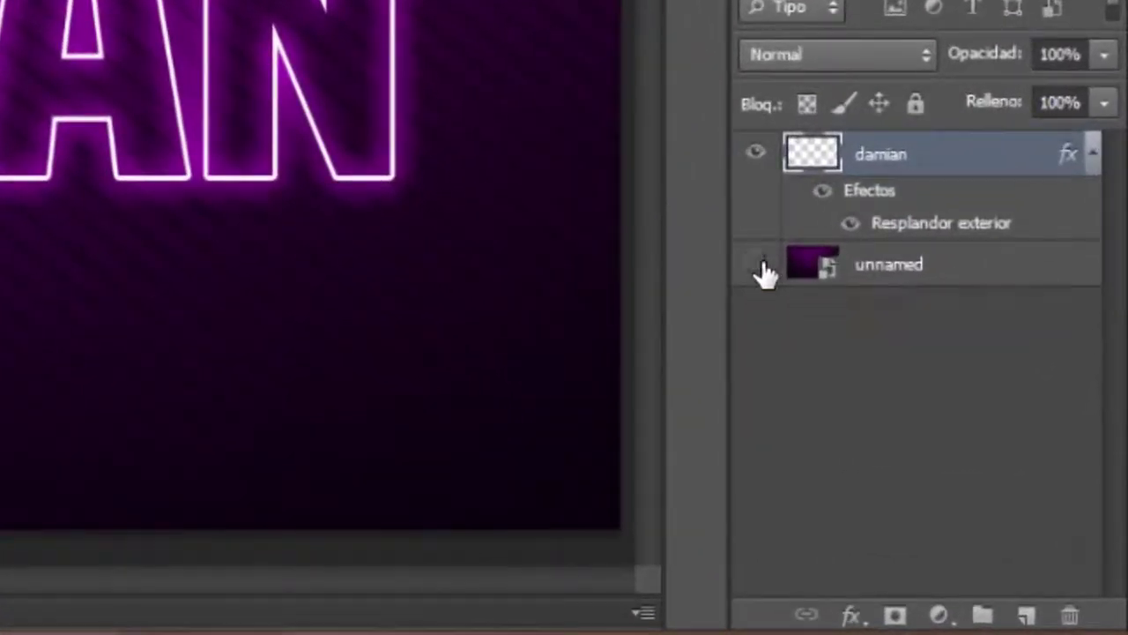
Step: Hide the unnamed purple layer and save the file in PNG format as Sin título-3.png
{"action": "left_click", "coordinate": [756, 263]}
{"action": "left_click", "coordinate": [54, 11]}
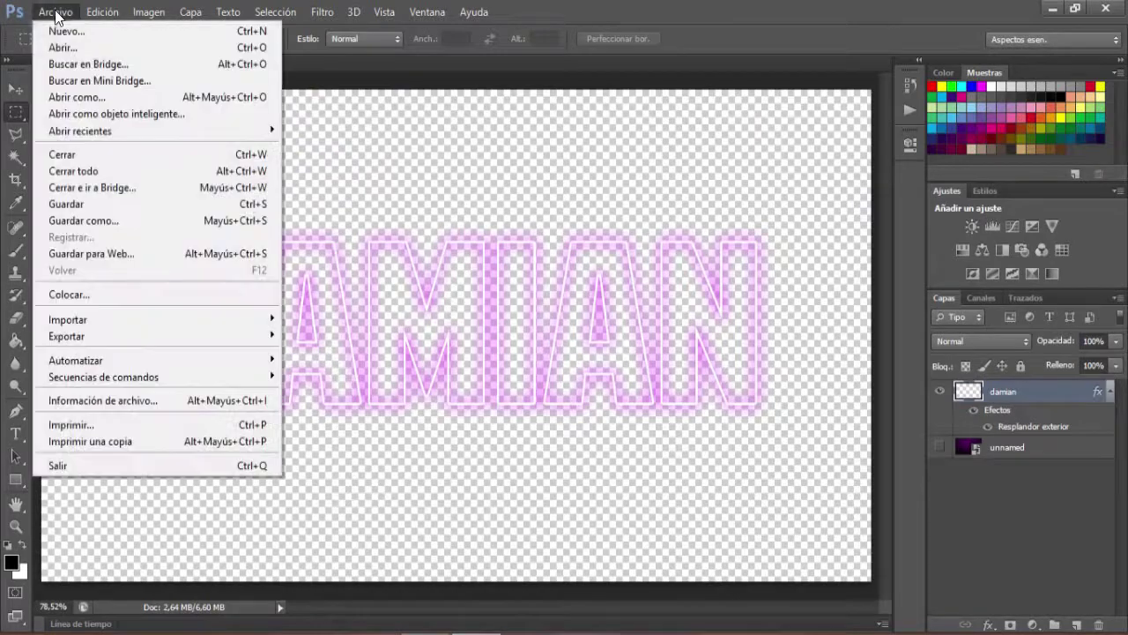
{"action": "left_click", "coordinate": [124, 219]}
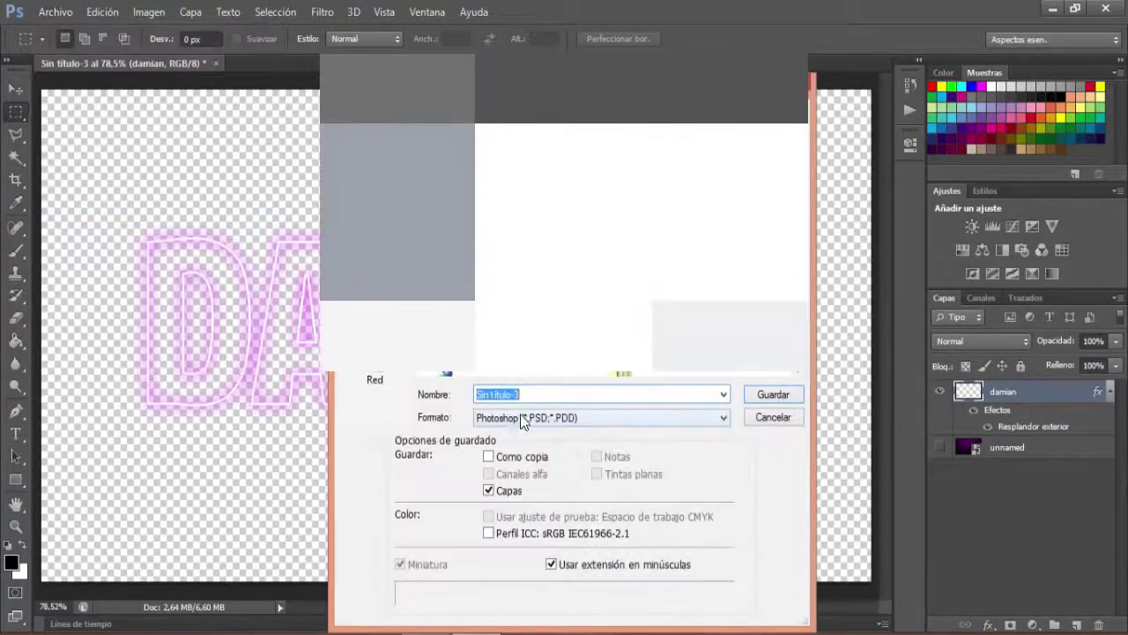
{"action": "left_click", "coordinate": [606, 420]}
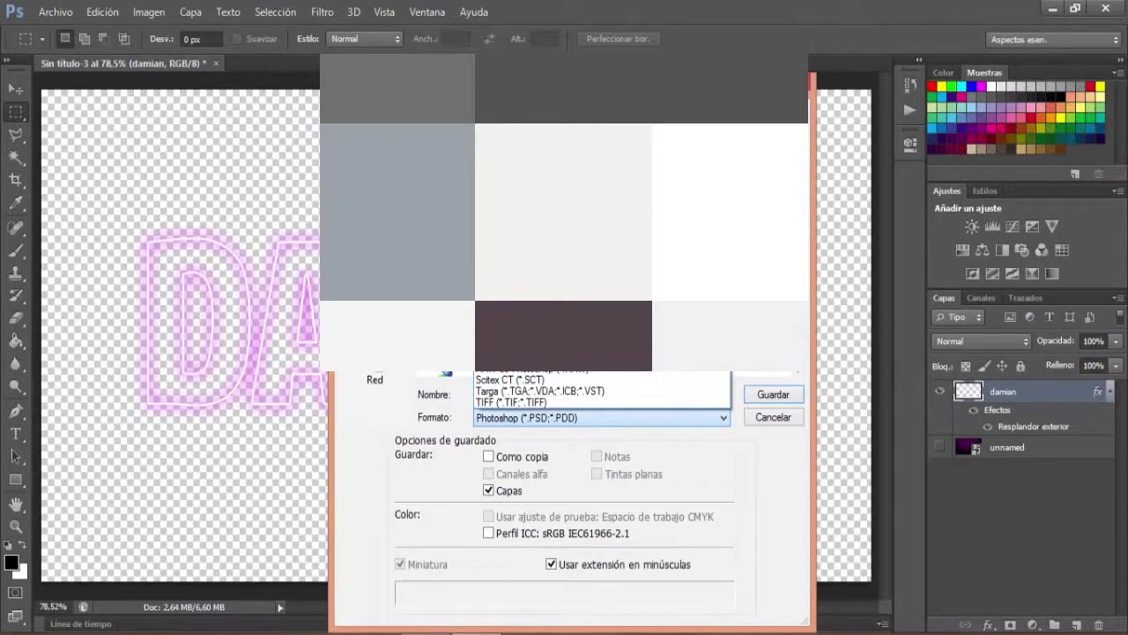
{"action": "left_click", "coordinate": [520, 357]}
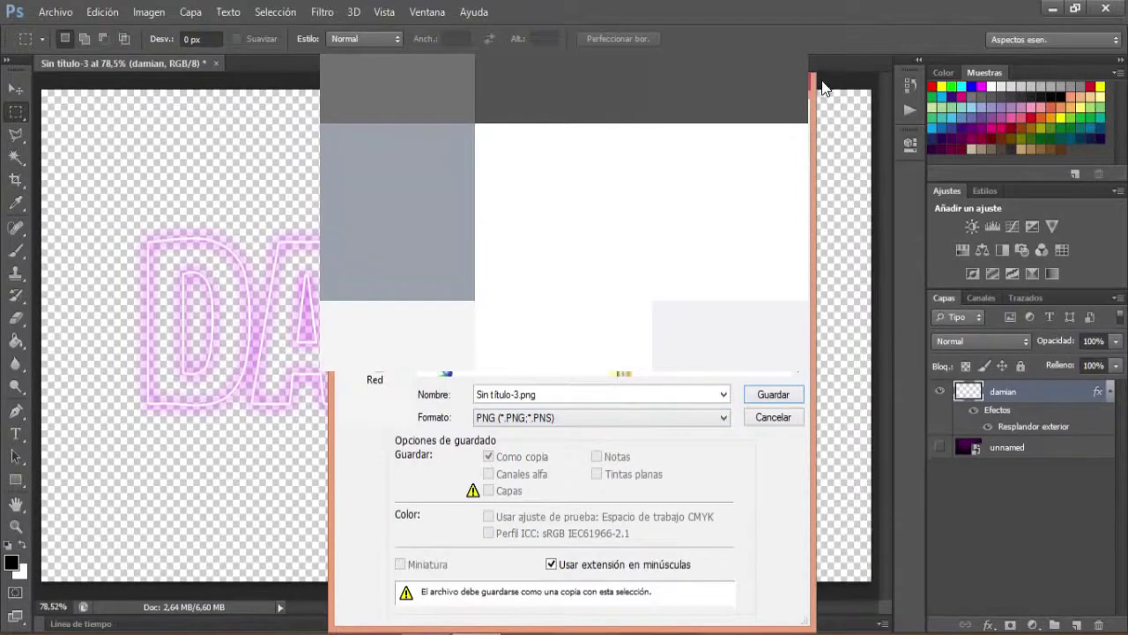
{"action": "key", "text": "Return"}
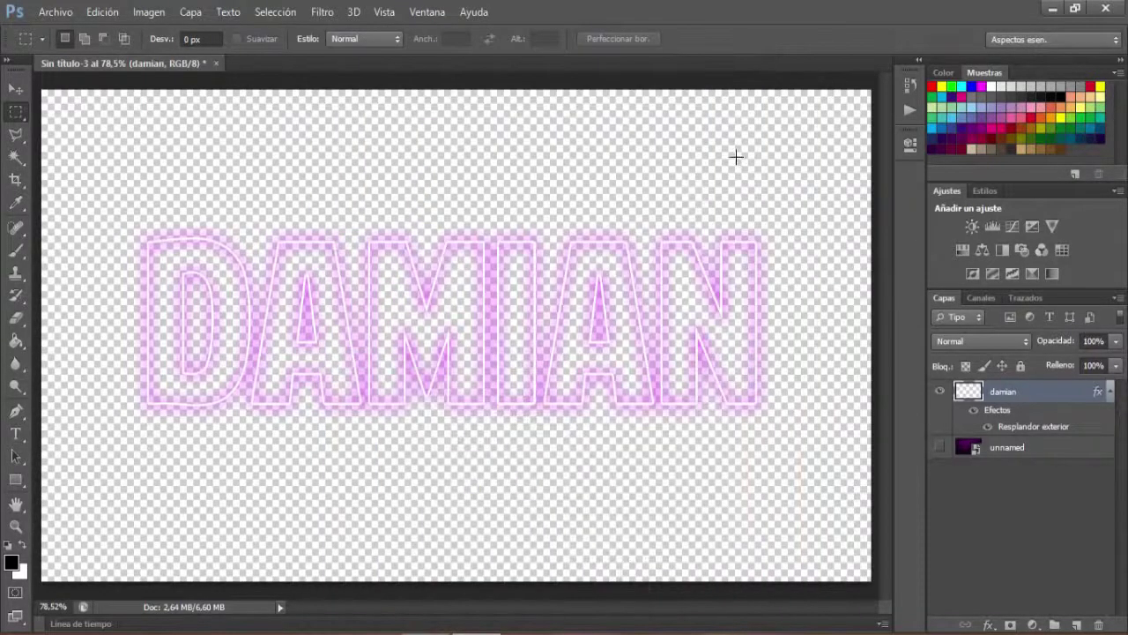